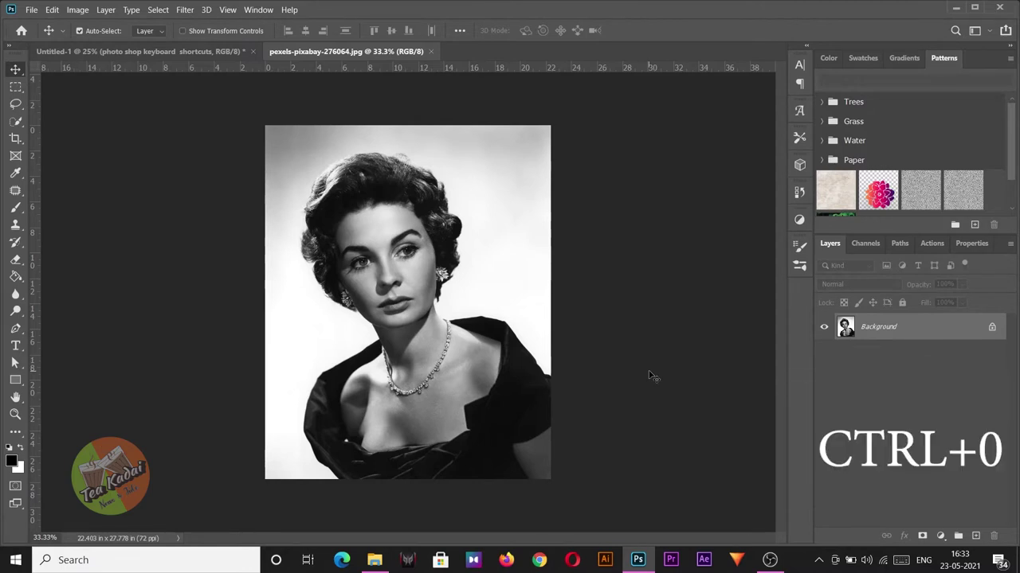
Zoom the portrait in and out with Ctrl++ and Ctrl+-, ending fitted to the window with Ctrl+0.
{"action": "key", "text": "ctrl+0"}
{"action": "key", "text": "ctrl"}
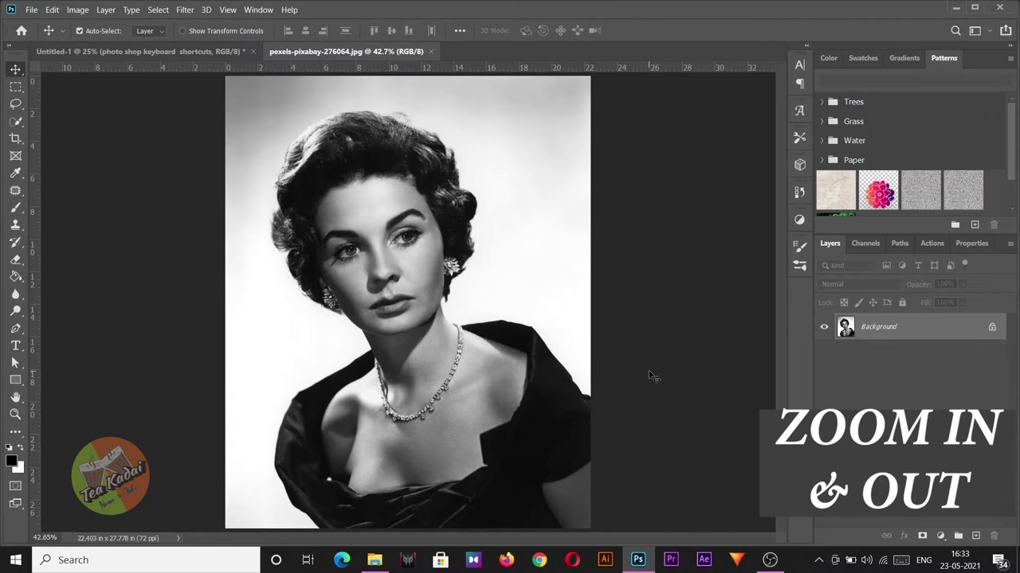
{"action": "key", "text": "ctrl"}
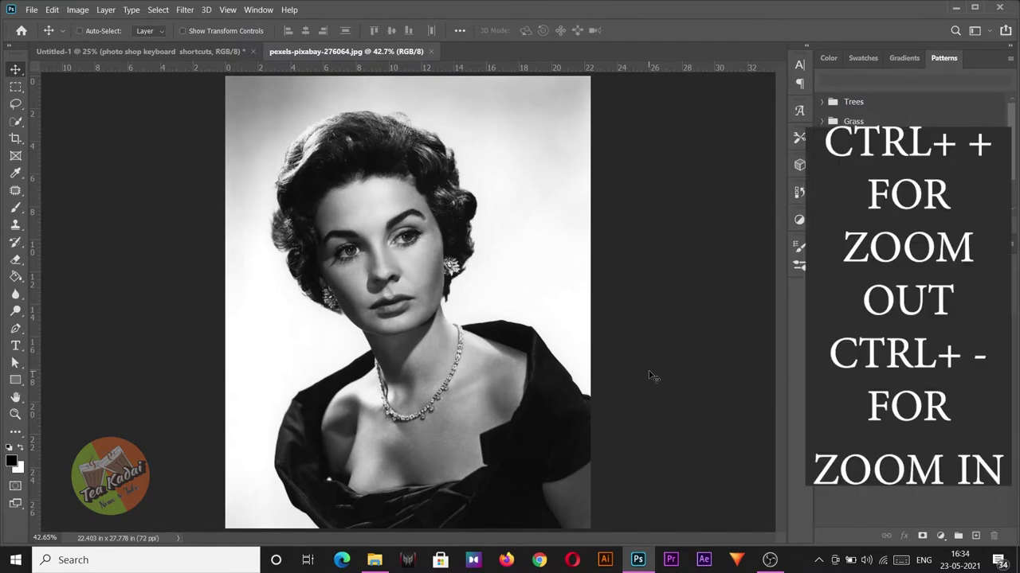
{"action": "key", "text": "ctrl+plus"}
{"action": "key", "text": "ctrl+plus"}
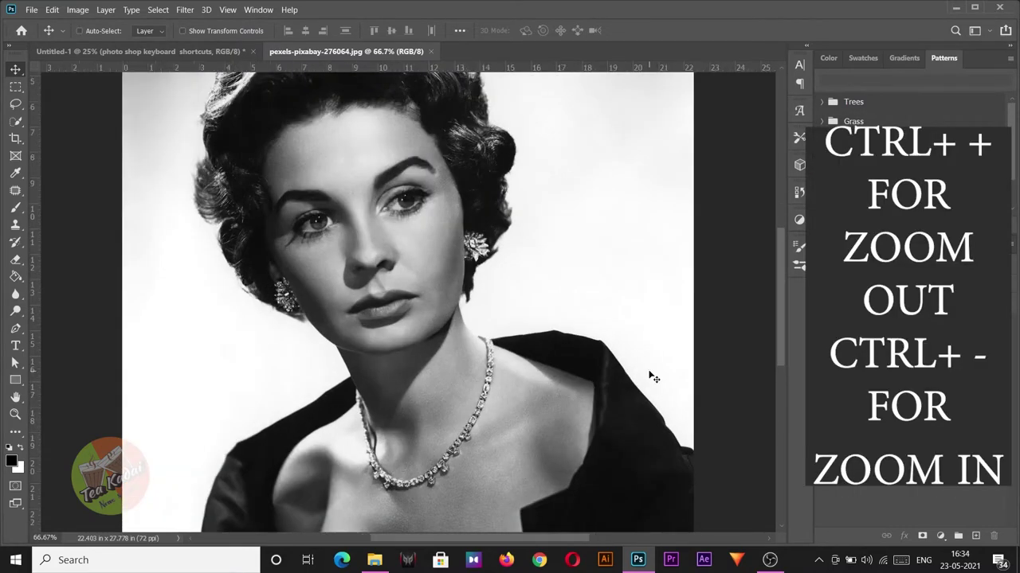
{"action": "key", "text": "ctrl+minus"}
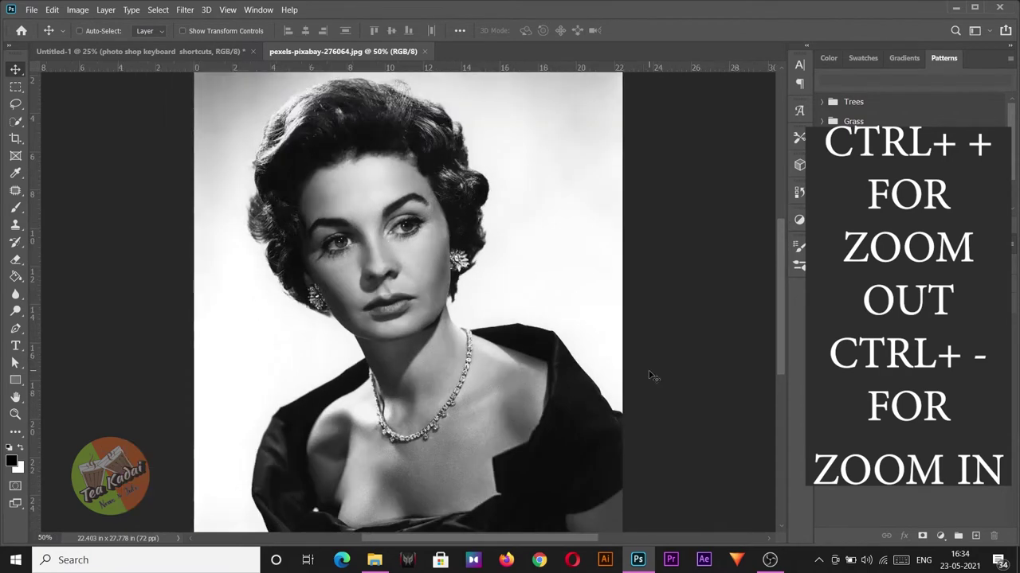
{"action": "key", "text": "ctrl+minus"}
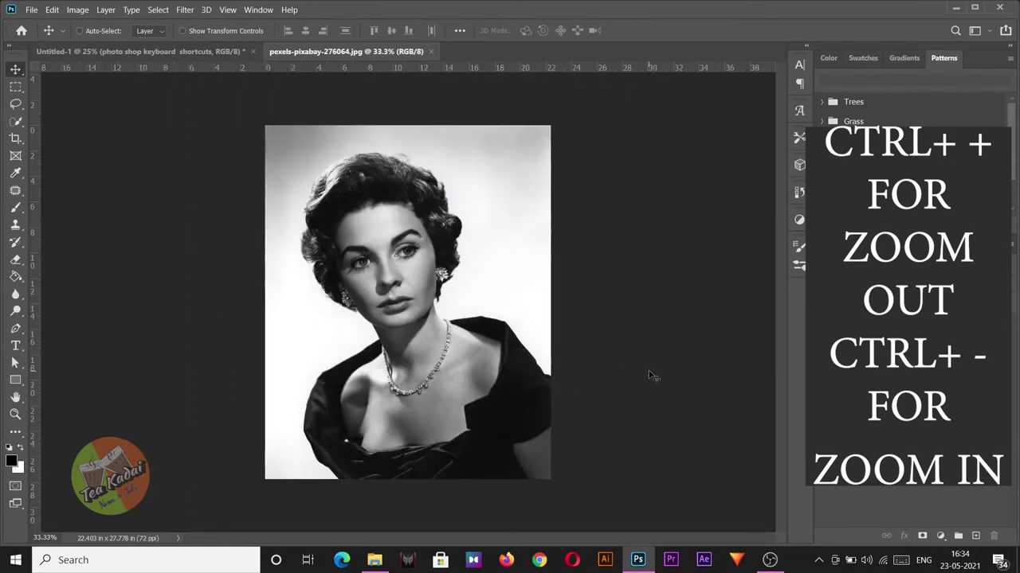
{"action": "key", "text": "ctrl+plus"}
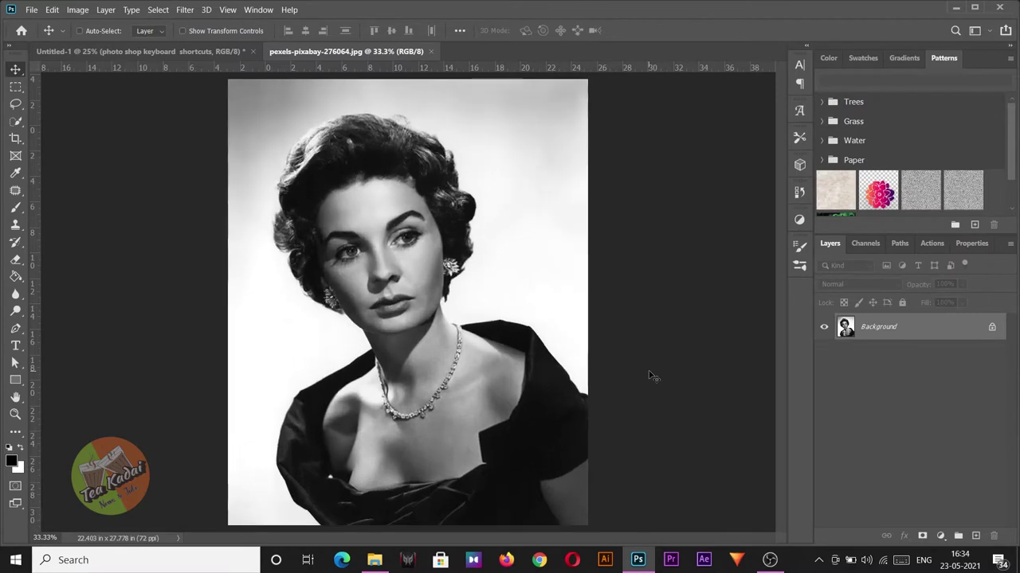
{"action": "key", "text": "ctrl+0"}
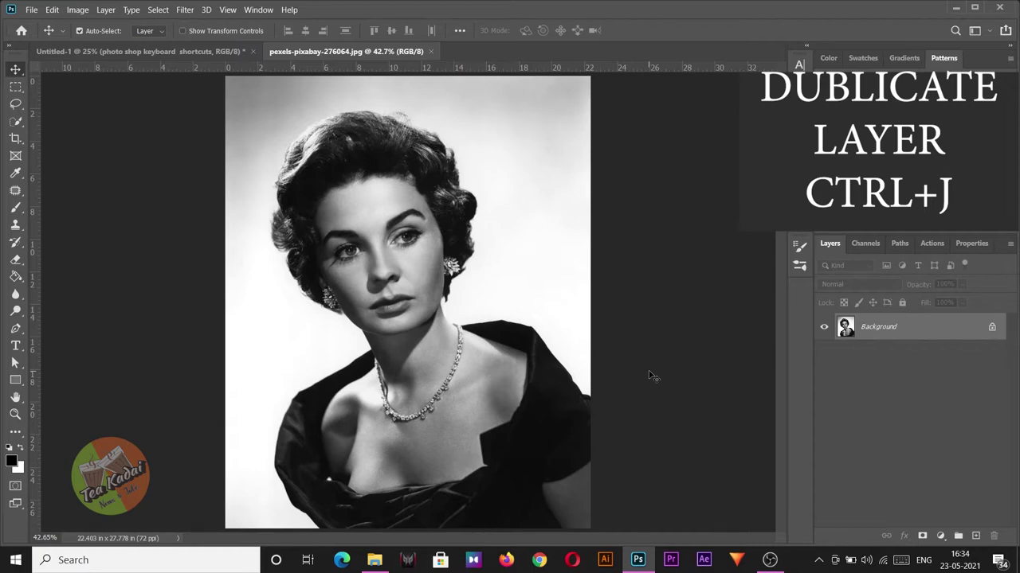
Duplicate the photo to Layer 1 and copy a Select Subject cut-out of the woman to Layer 2.
{"action": "key", "text": "ctrl+j"}
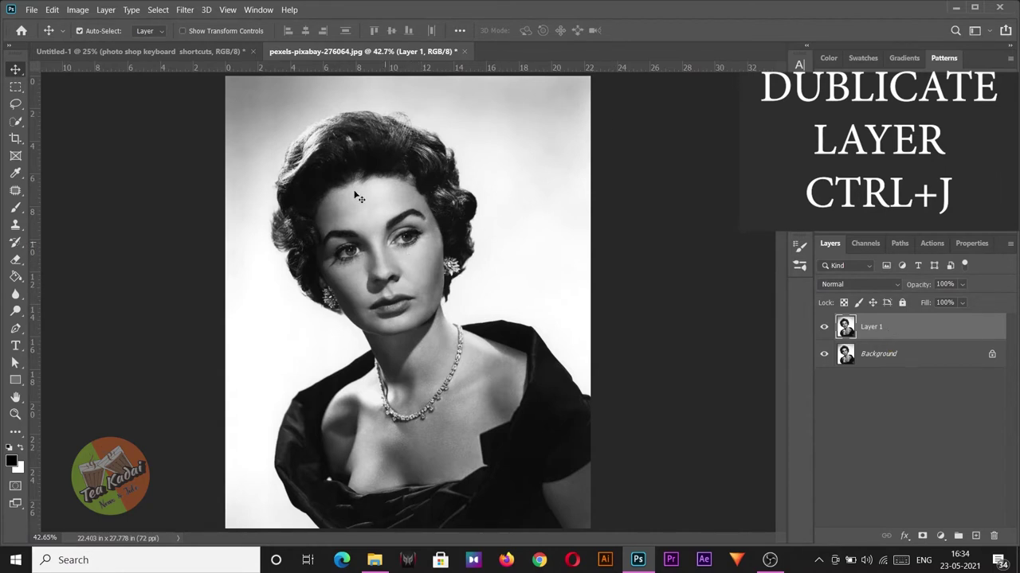
{"action": "left_click", "coordinate": [15, 121]}
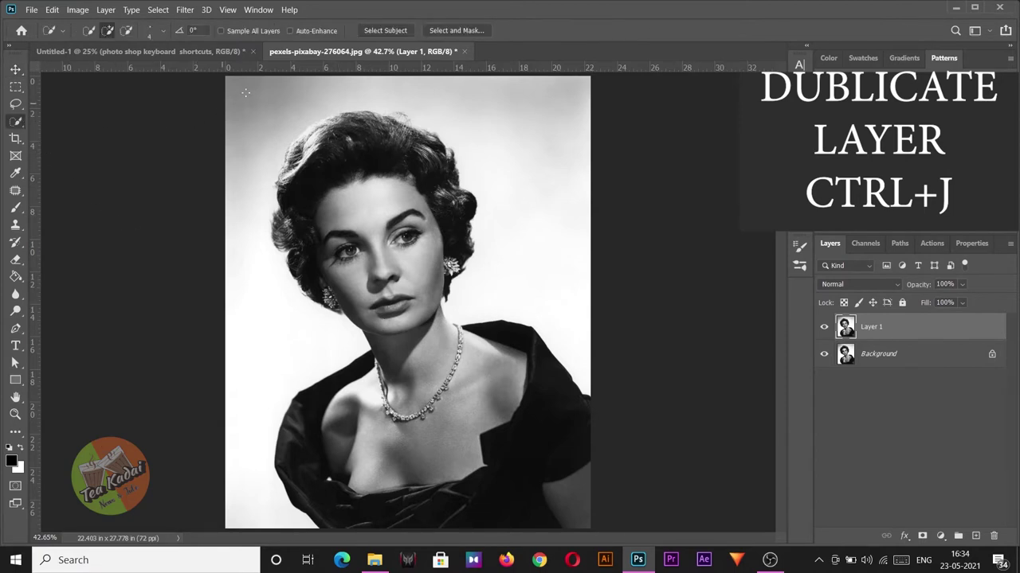
{"action": "left_click", "coordinate": [385, 31]}
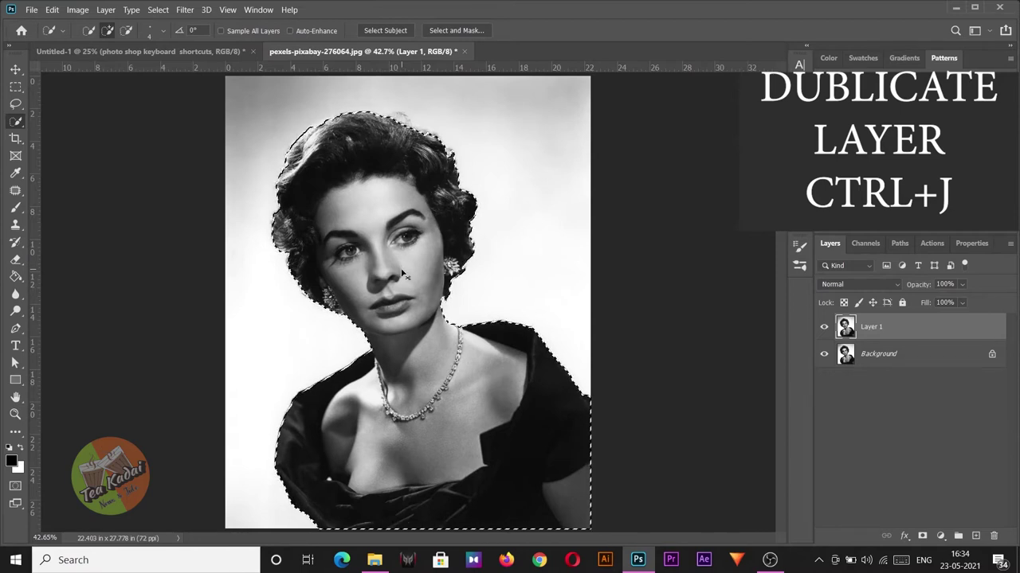
{"action": "key", "text": "ctrl+j"}
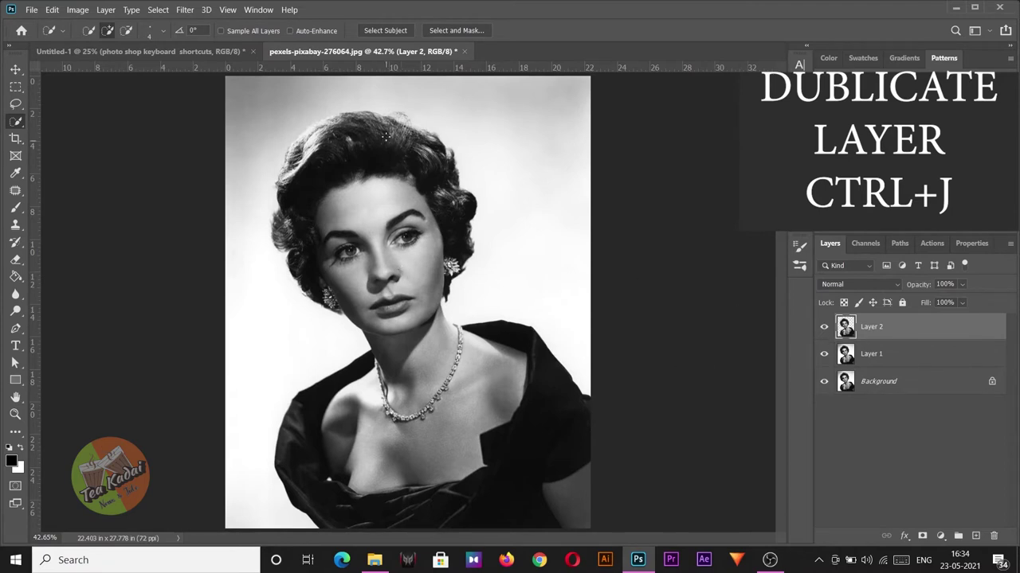
Hide the two lower layers to check the cut-out, then show them again.
{"action": "left_click", "coordinate": [824, 356]}
{"action": "left_click", "coordinate": [824, 382]}
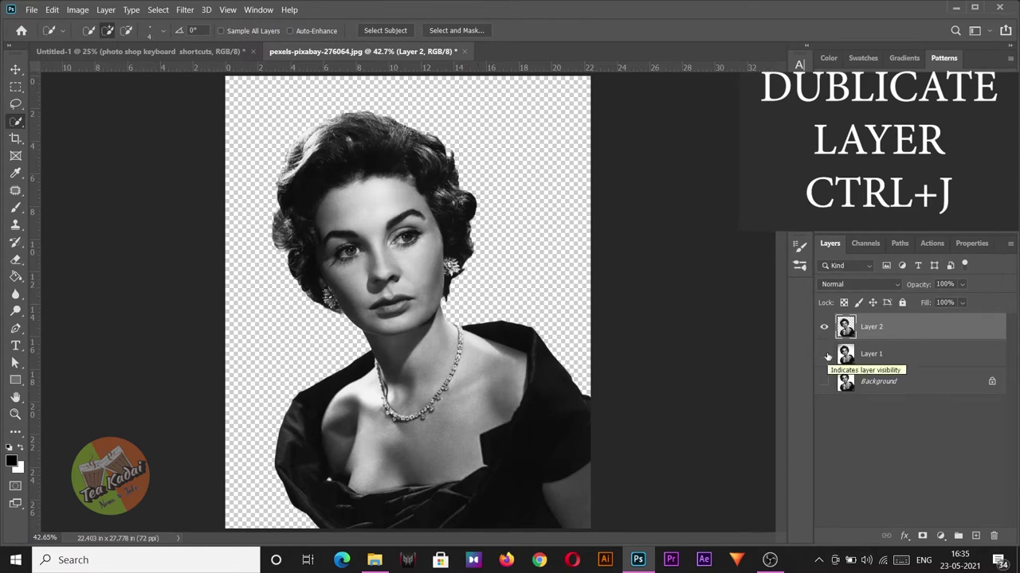
{"action": "left_click", "coordinate": [824, 354]}
{"action": "left_click", "coordinate": [824, 381]}
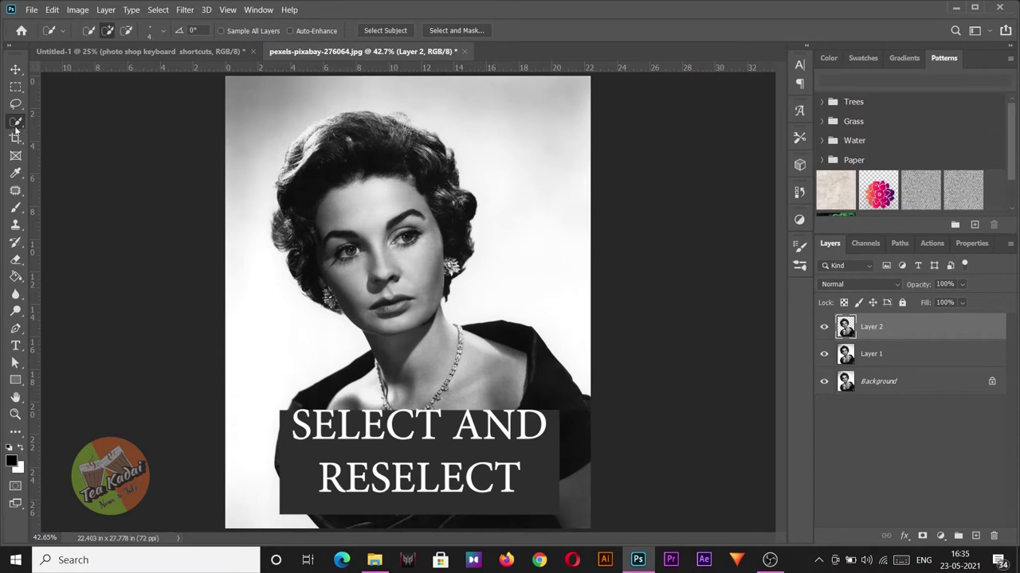
Select the woman with Select Subject, deselect with Ctrl+D, then reselect with Shift+Ctrl+D.
{"action": "left_click", "coordinate": [389, 34]}
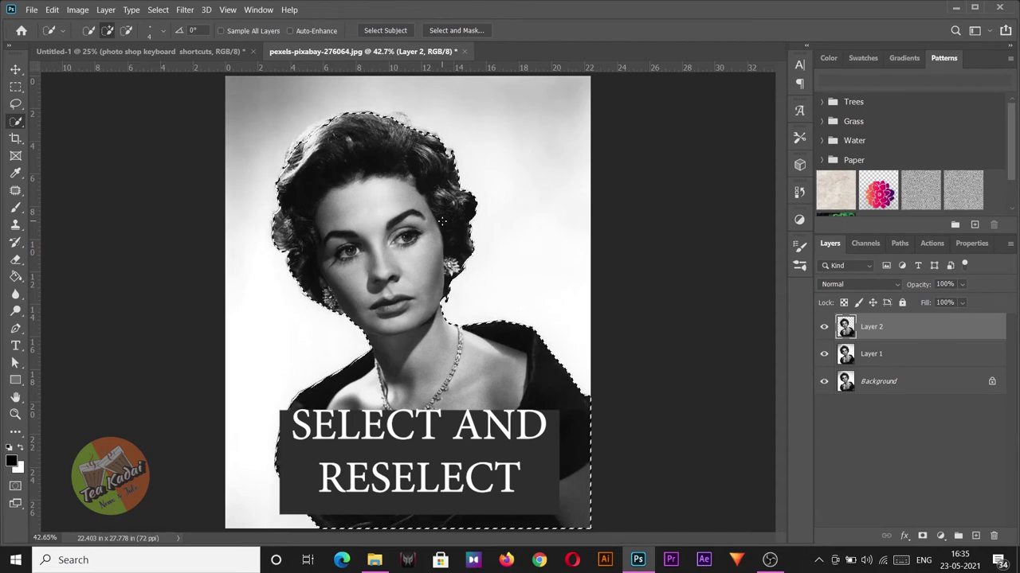
{"action": "key", "text": "ctrl+d"}
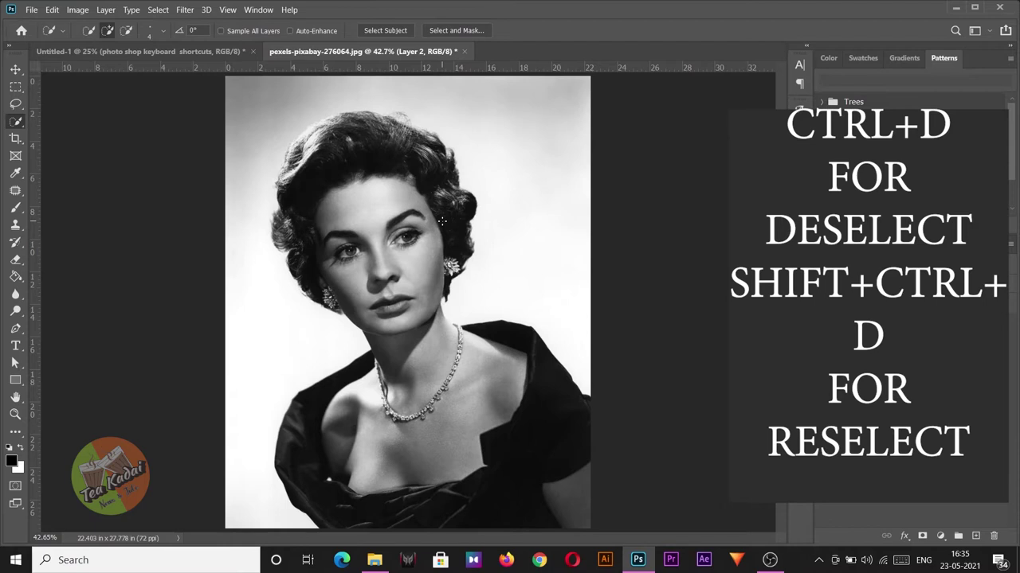
{"action": "key", "text": "shift+ctrl+d"}
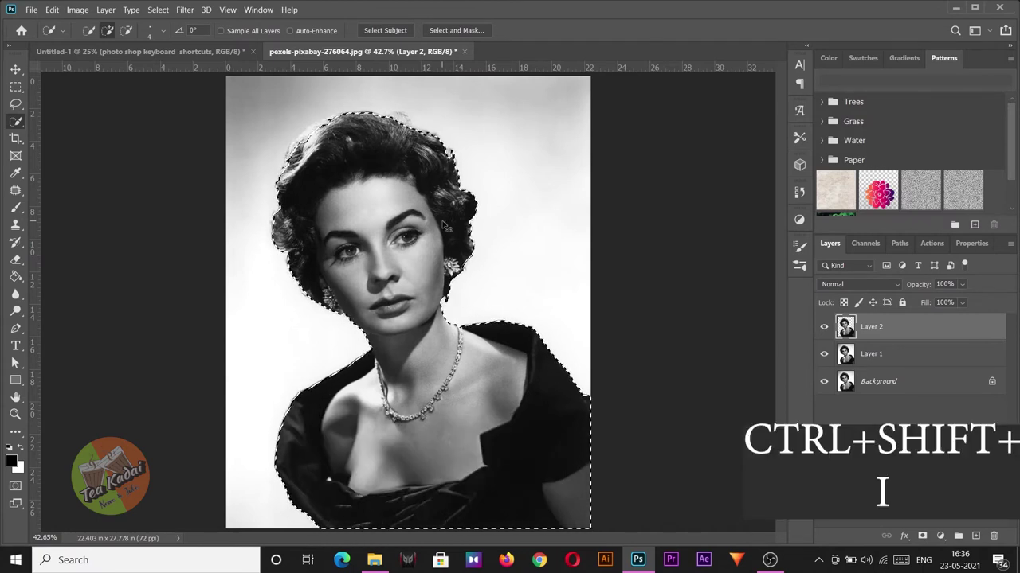
Invert the selection to the background with Ctrl+Shift+I and zoom in close on the face.
{"action": "key", "text": "ctrl+shift+i"}
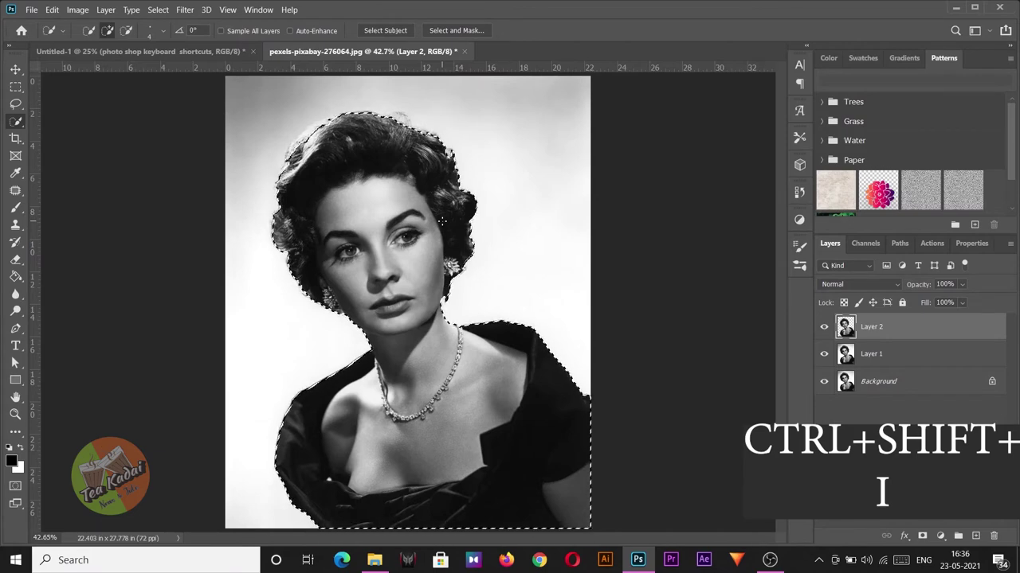
{"action": "key", "text": "ctrl+plus"}
{"action": "key", "text": "ctrl+plus"}
{"action": "key", "text": "ctrl+plus"}
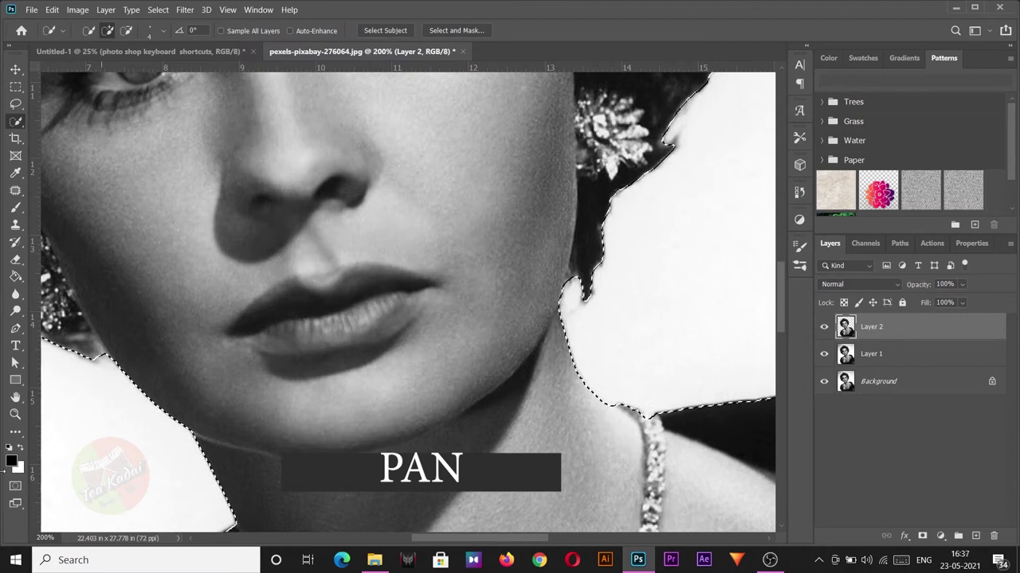
Pan around the close-up face and necklace with the Hand tool and Space-drag, then fit to window.
{"action": "left_click", "coordinate": [14, 399]}
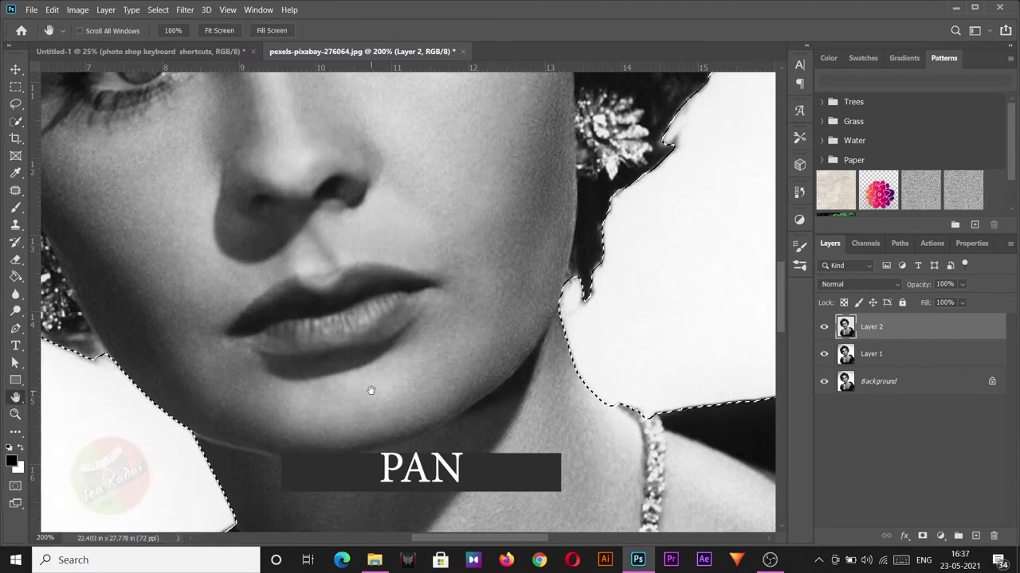
{"action": "mouse_move", "coordinate": [372, 389]}
{"action": "left_mouse_down"}
{"action": "mouse_move", "coordinate": [342, 312]}
{"action": "mouse_move", "coordinate": [353, 300]}
{"action": "mouse_move", "coordinate": [380, 358]}
{"action": "mouse_move", "coordinate": [394, 358]}
{"action": "left_mouse_up"}
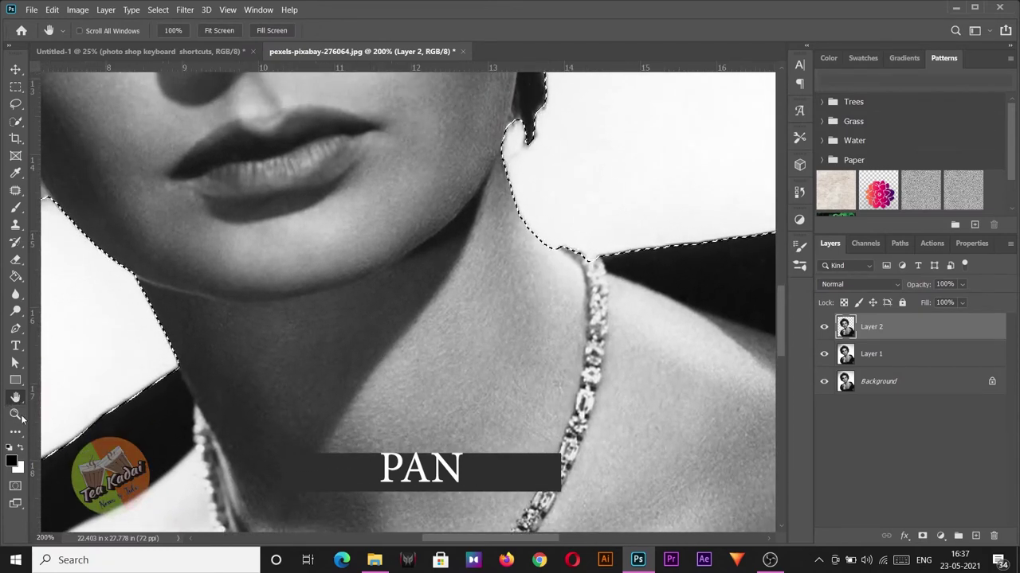
{"action": "key", "text": "v"}
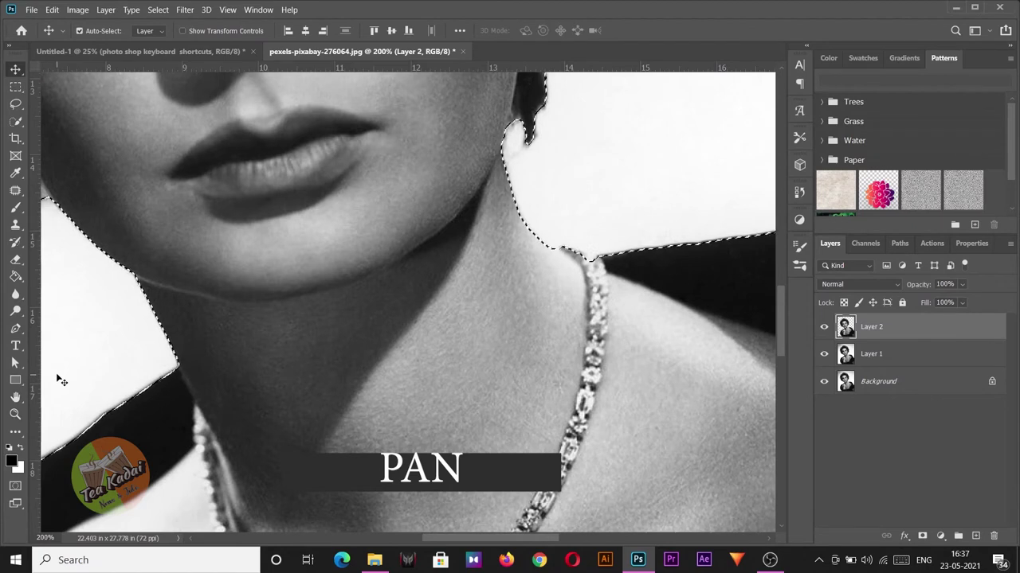
{"action": "key", "text": "space"}
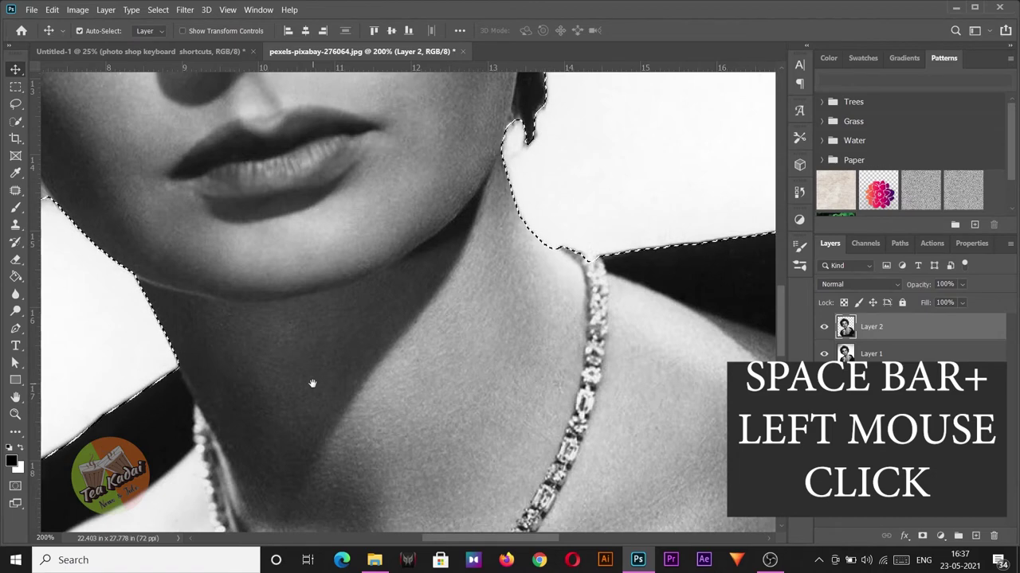
{"action": "mouse_move", "coordinate": [312, 384]}
{"action": "left_mouse_down"}
{"action": "mouse_move", "coordinate": [254, 232]}
{"action": "mouse_move", "coordinate": [167, 160]}
{"action": "mouse_move", "coordinate": [398, 358]}
{"action": "left_mouse_up"}
{"action": "left_click_drag", "start_coordinate": [285, 279], "coordinate": [348, 401]}
{"action": "left_click_drag", "start_coordinate": [305, 354], "coordinate": [371, 494]}
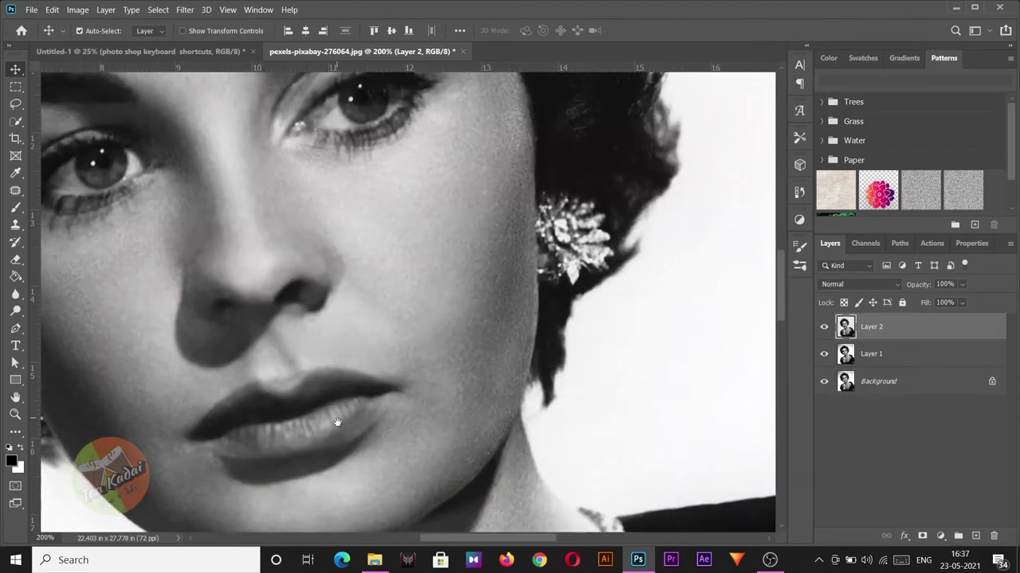
{"action": "key", "text": "ctrl+0"}
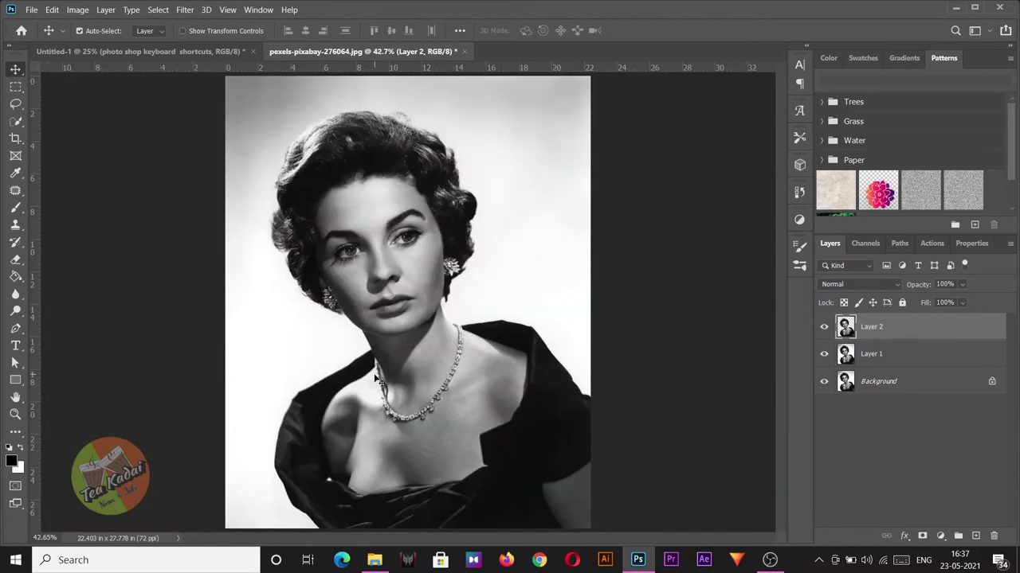
Paint two black brush strokes on the background beside the woman's face.
{"action": "left_click", "coordinate": [15, 207]}
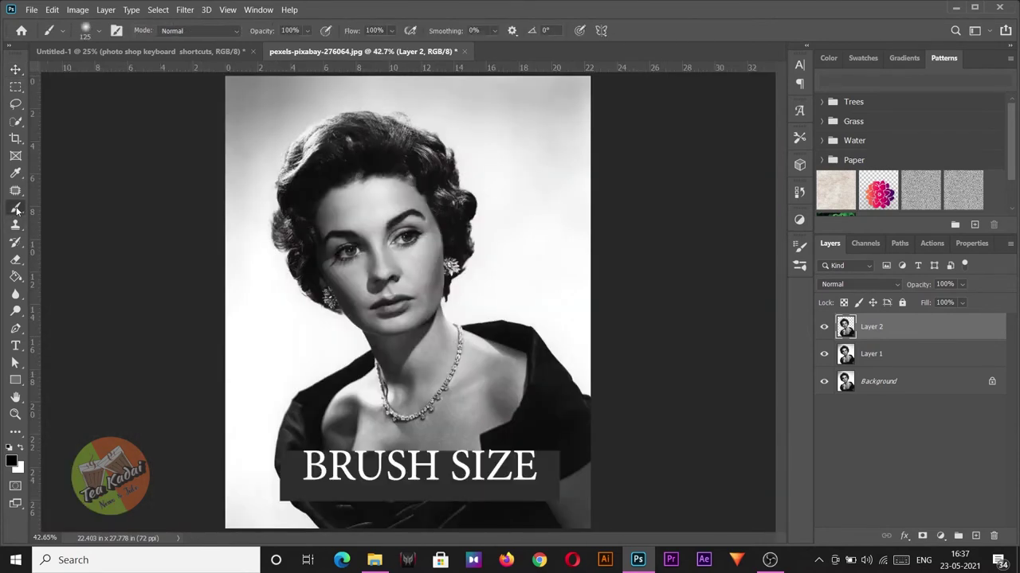
{"action": "left_click", "coordinate": [281, 311]}
{"action": "left_click", "coordinate": [317, 354], "text": "shift"}
{"action": "left_click_drag", "start_coordinate": [245, 225], "coordinate": [272, 275]}
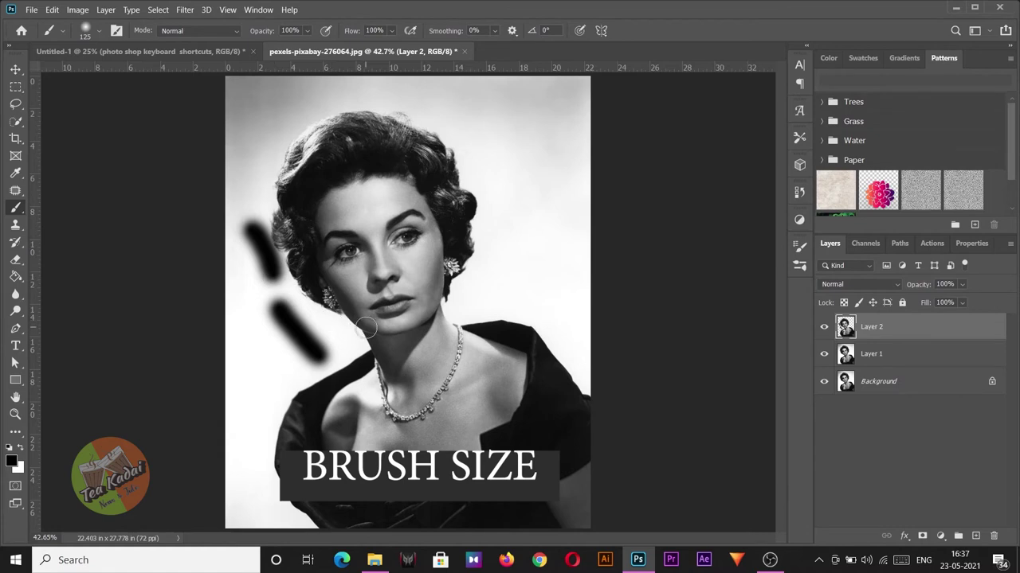
Grow and shrink the brush with the ] and [ keys, then switch to the Move tool.
{"action": "key", "text": "bracketright"}
{"action": "key", "text": "bracketright"}
{"action": "key", "text": "bracketright"}
{"action": "key", "text": "bracketright"}
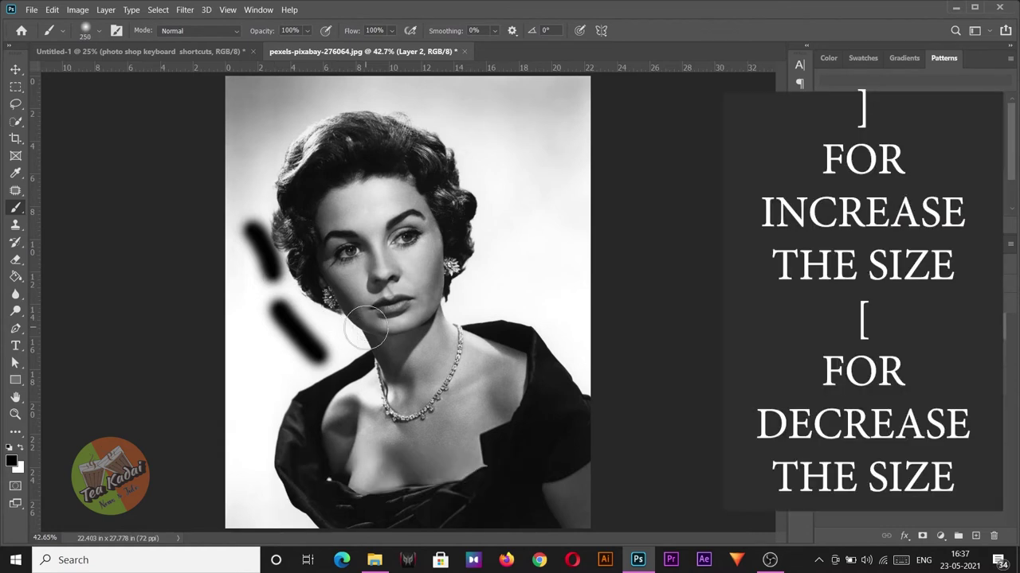
{"action": "key", "text": "bracketright"}
{"action": "key", "text": "bracketright"}
{"action": "key", "text": "bracketright"}
{"action": "key", "text": "bracketright"}
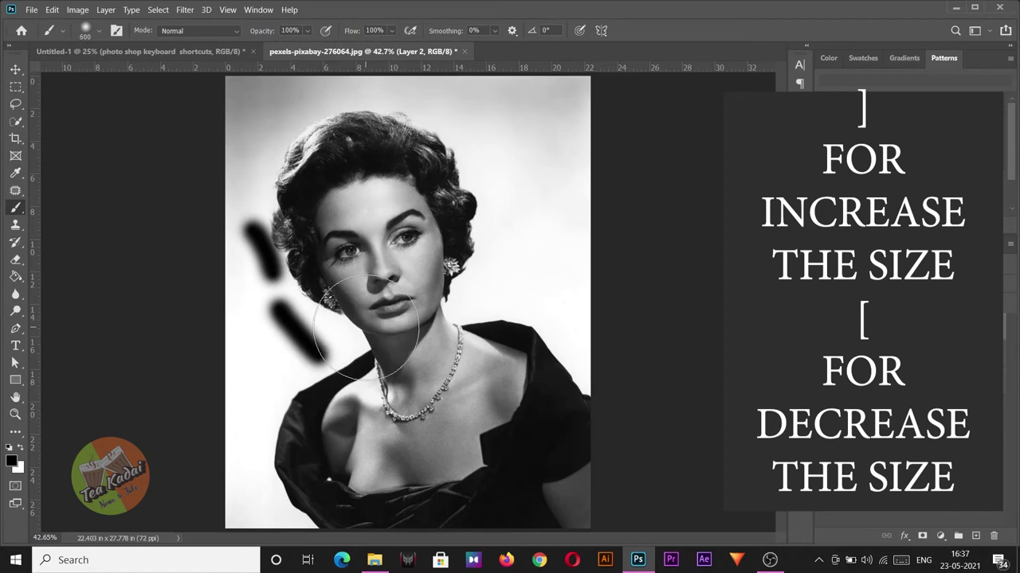
{"action": "key", "text": "bracketright"}
{"action": "key", "text": "bracketright"}
{"action": "key", "text": "bracketright"}
{"action": "key", "text": "bracketright"}
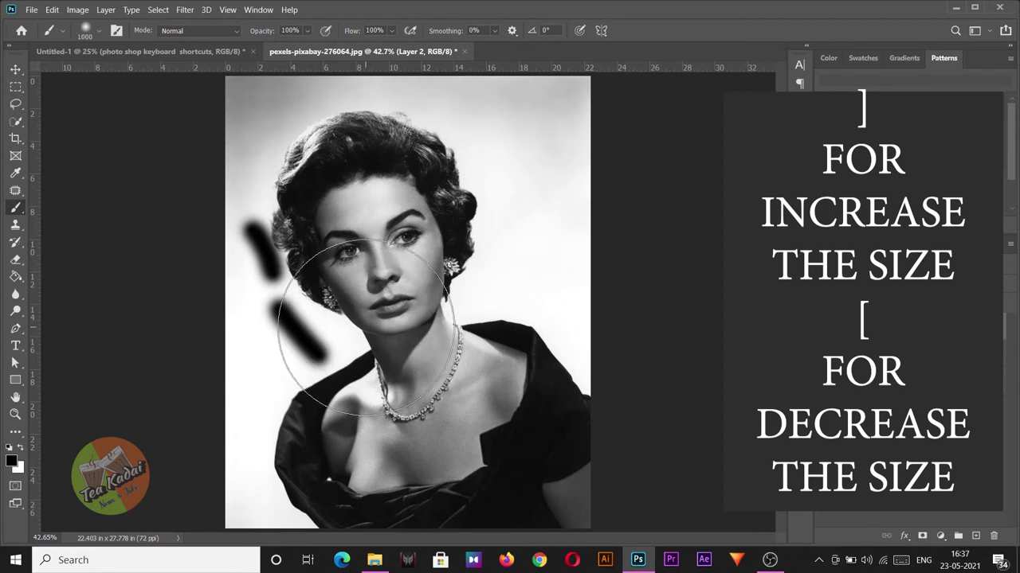
{"action": "key", "text": "bracketleft"}
{"action": "key", "text": "bracketleft"}
{"action": "key", "text": "bracketleft"}
{"action": "key", "text": "bracketleft"}
{"action": "key", "text": "bracketleft"}
{"action": "key", "text": "bracketleft"}
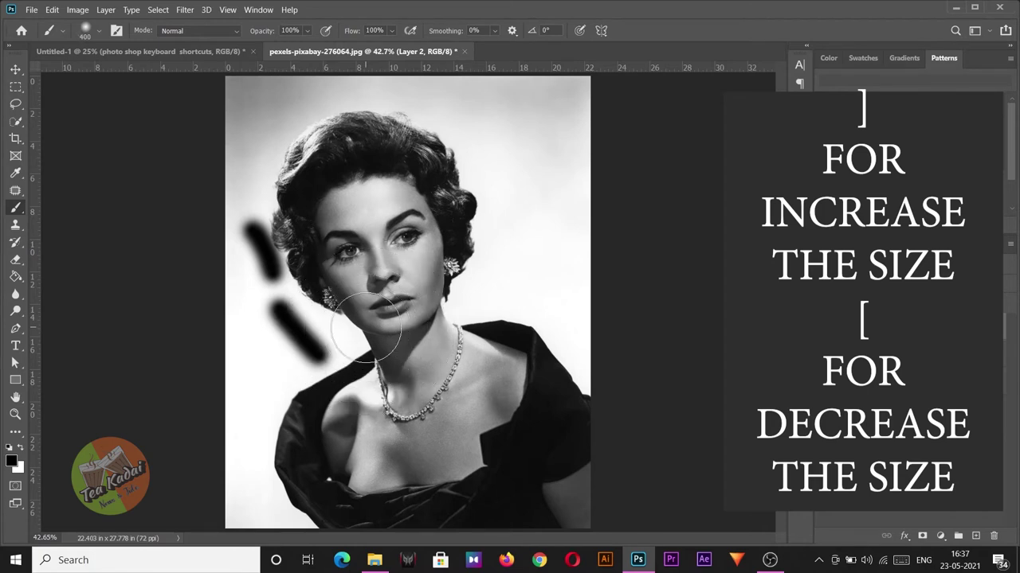
{"action": "key", "text": "bracketleft"}
{"action": "key", "text": "bracketleft"}
{"action": "key", "text": "bracketleft"}
{"action": "key", "text": "bracketleft"}
{"action": "key", "text": "bracketright"}
{"action": "key", "text": "bracketright"}
{"action": "key", "text": "v"}
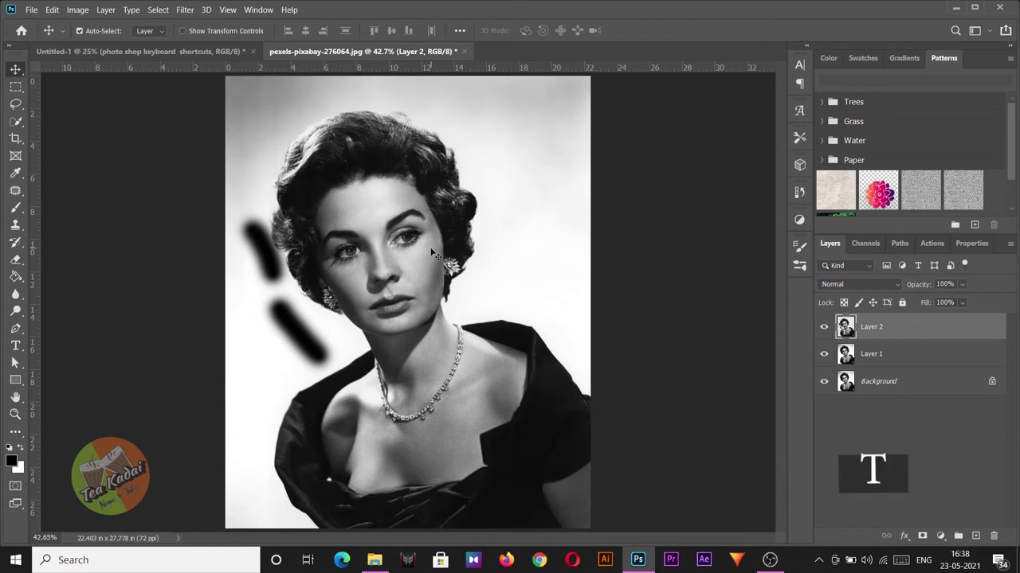
Add a large black 'LORE' placeholder text layer and move it across the woman's eyes.
{"action": "key", "text": "t"}
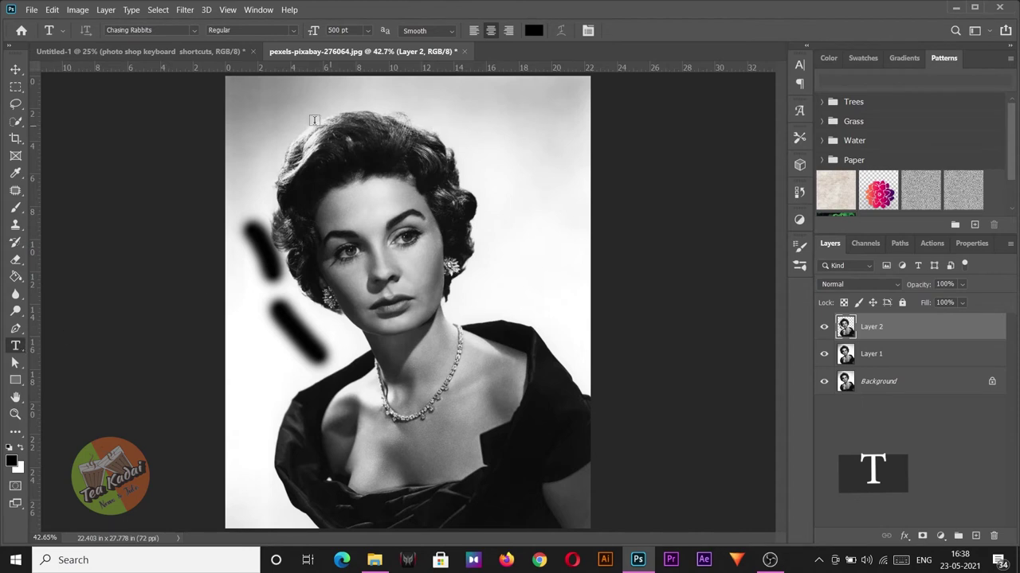
{"action": "left_click_drag", "start_coordinate": [297, 111], "coordinate": [557, 330]}
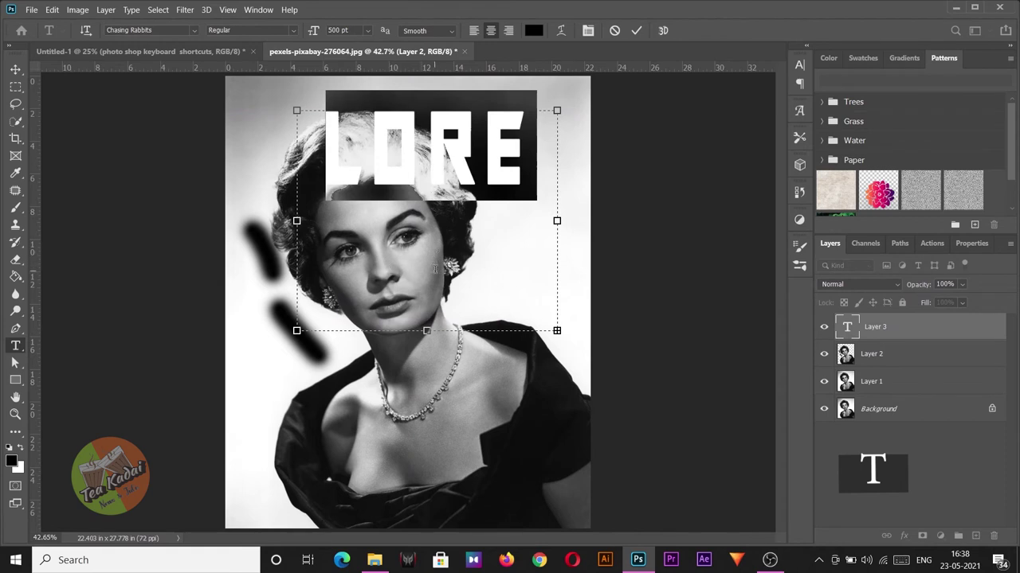
{"action": "left_click", "coordinate": [15, 70]}
{"action": "left_click_drag", "start_coordinate": [391, 156], "coordinate": [441, 271]}
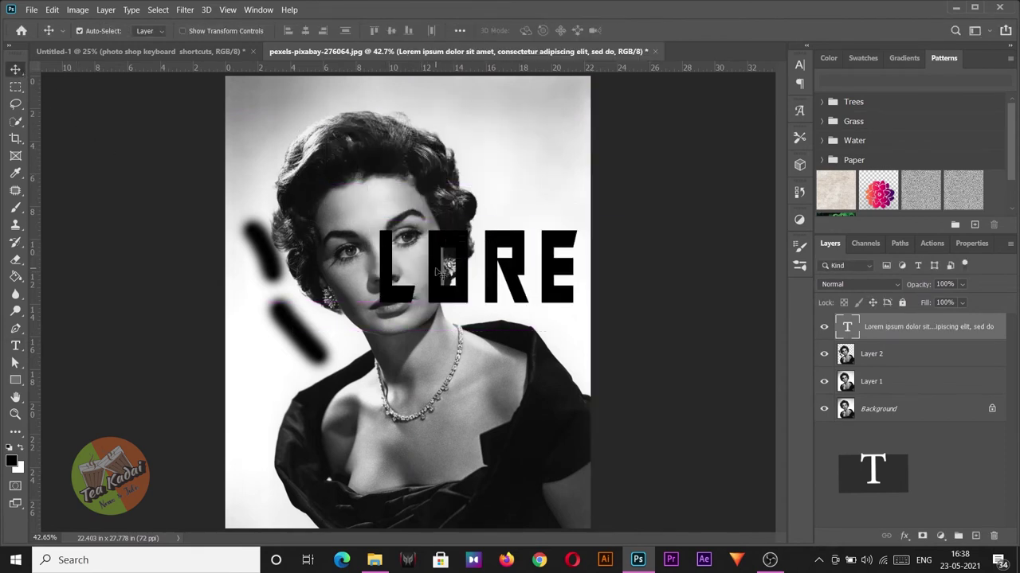
{"action": "mouse_move", "coordinate": [513, 277]}
{"action": "left_mouse_down"}
{"action": "mouse_move", "coordinate": [491, 267]}
{"action": "mouse_move", "coordinate": [490, 278]}
{"action": "left_mouse_up"}
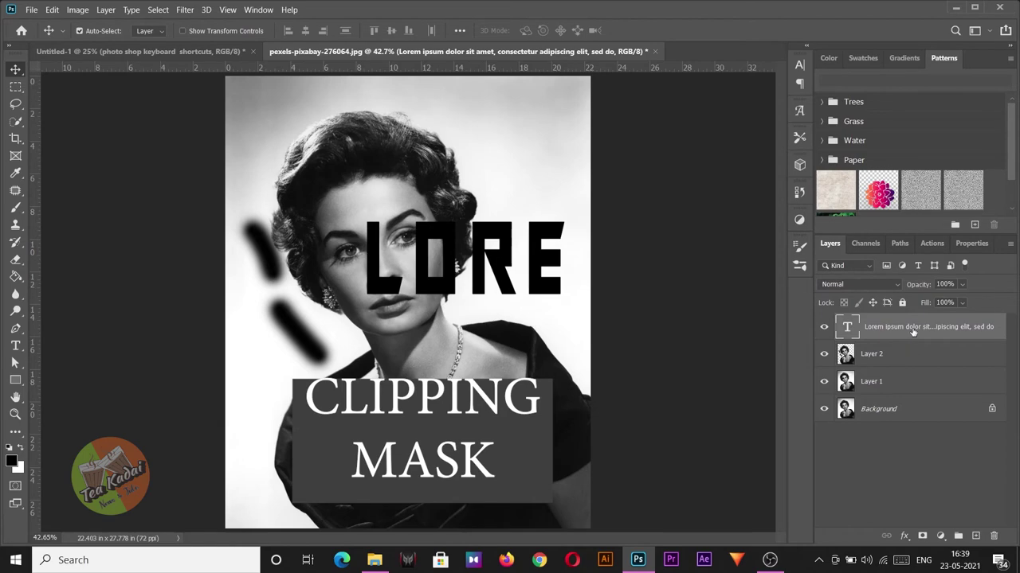
Clip the LORE text to Layer 2 with Alt+Ctrl+G, then hide Layer 1 and Background.
{"action": "right_click", "coordinate": [913, 333]}
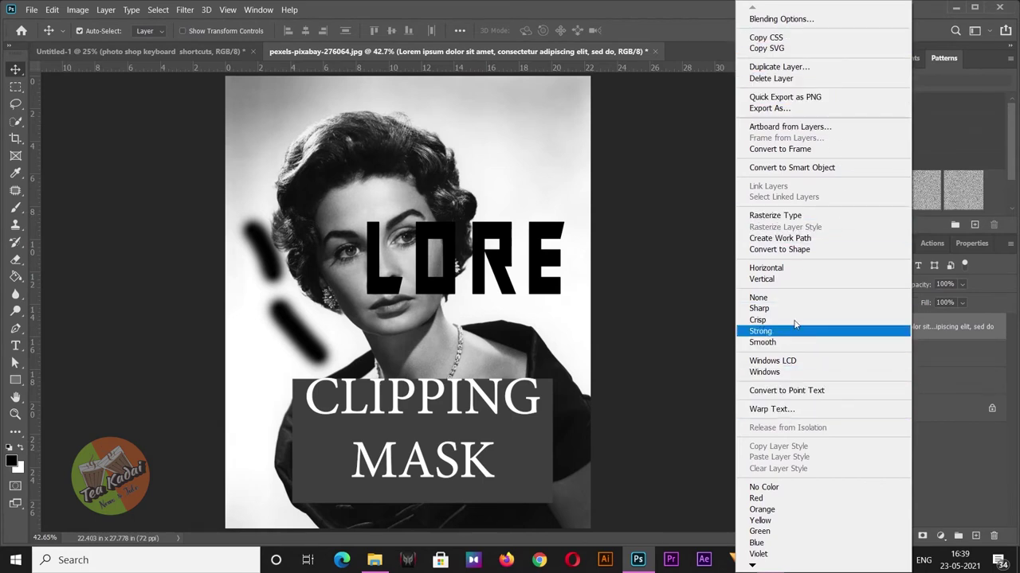
{"action": "left_click", "coordinate": [944, 332]}
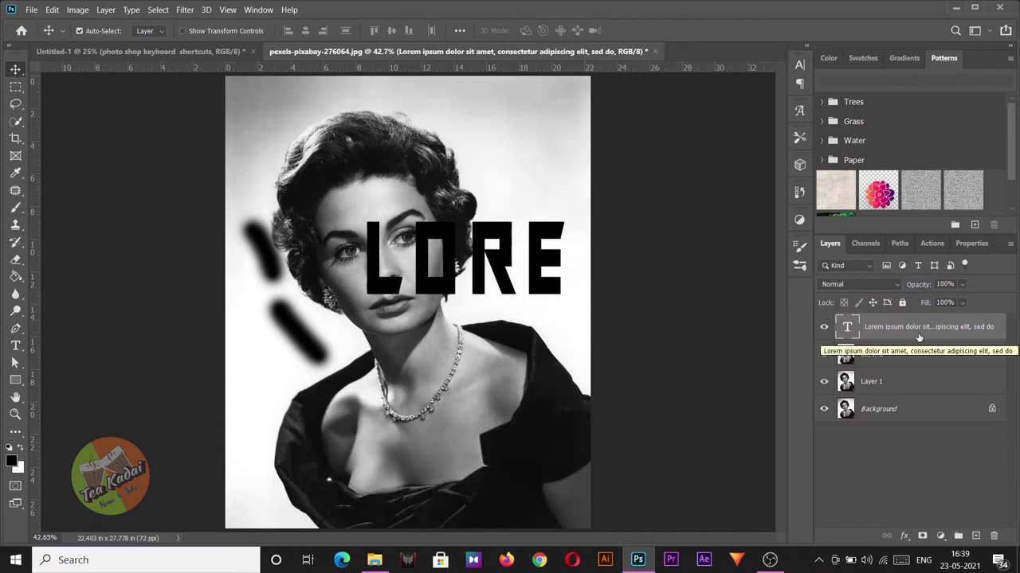
{"action": "key", "text": "ctrl+alt+g"}
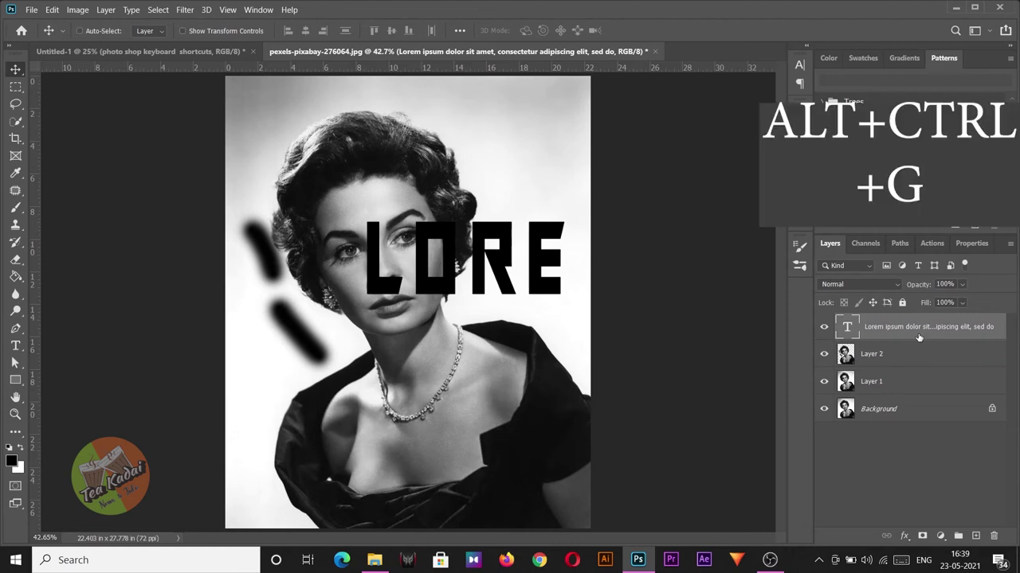
{"action": "key", "text": "ctrl+alt+g"}
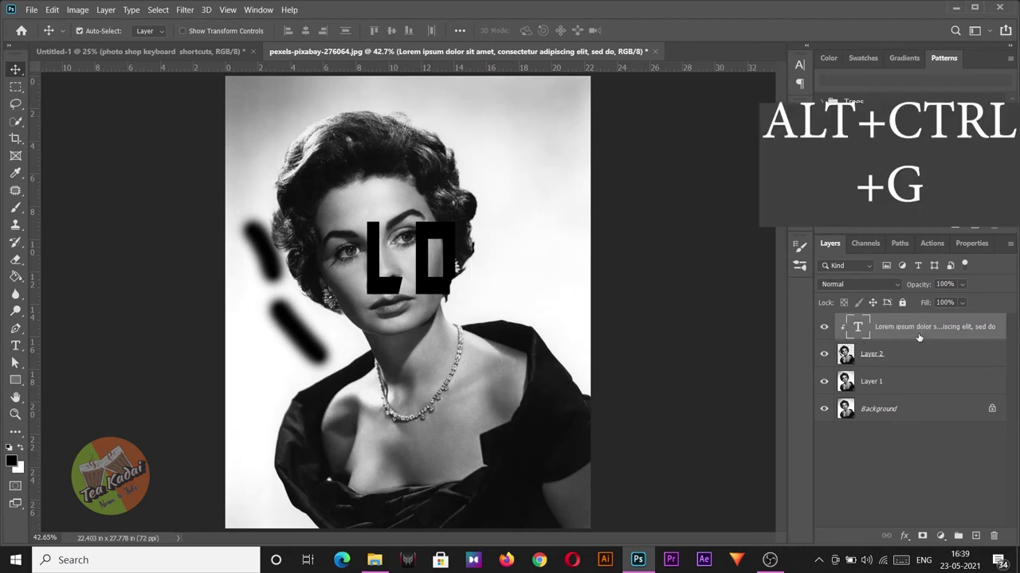
{"action": "left_click", "coordinate": [824, 381]}
{"action": "left_click", "coordinate": [824, 408]}
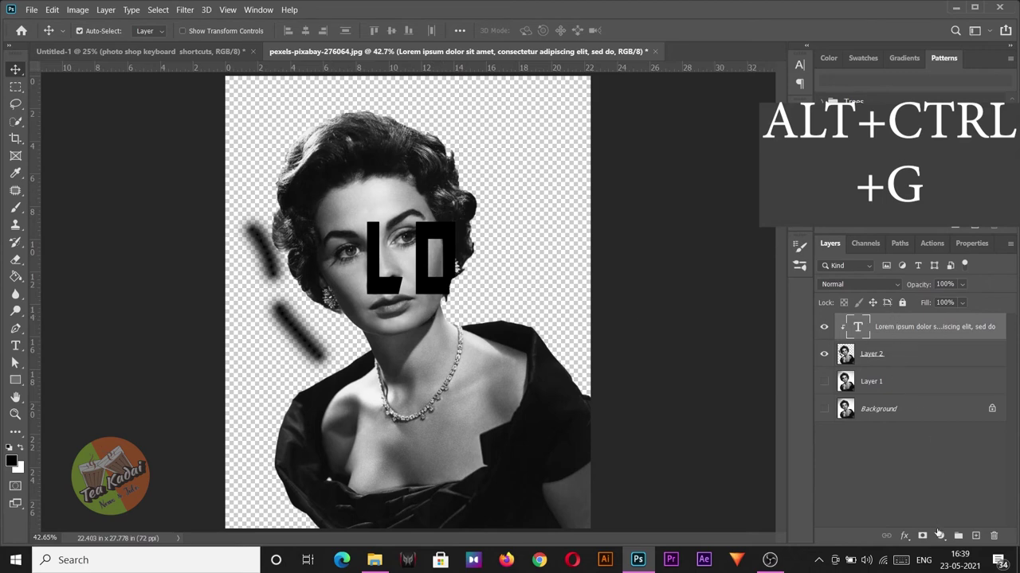
Add a red Solid Color fill layer, clip it to the layer below, and hide it.
{"action": "left_click", "coordinate": [939, 535]}
{"action": "left_click", "coordinate": [953, 305]}
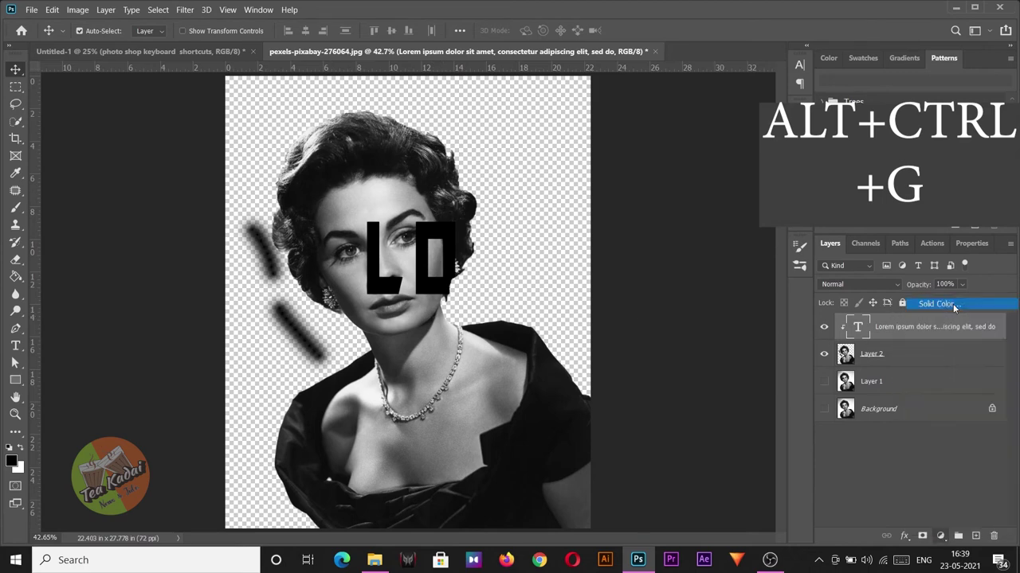
{"action": "key", "text": "Return"}
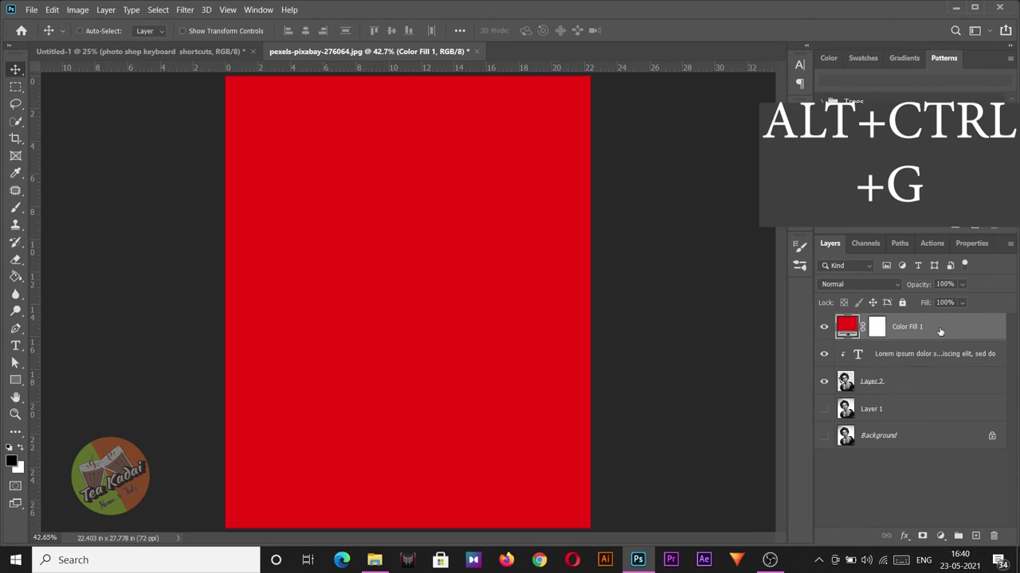
{"action": "key", "text": "ctrl+alt+g"}
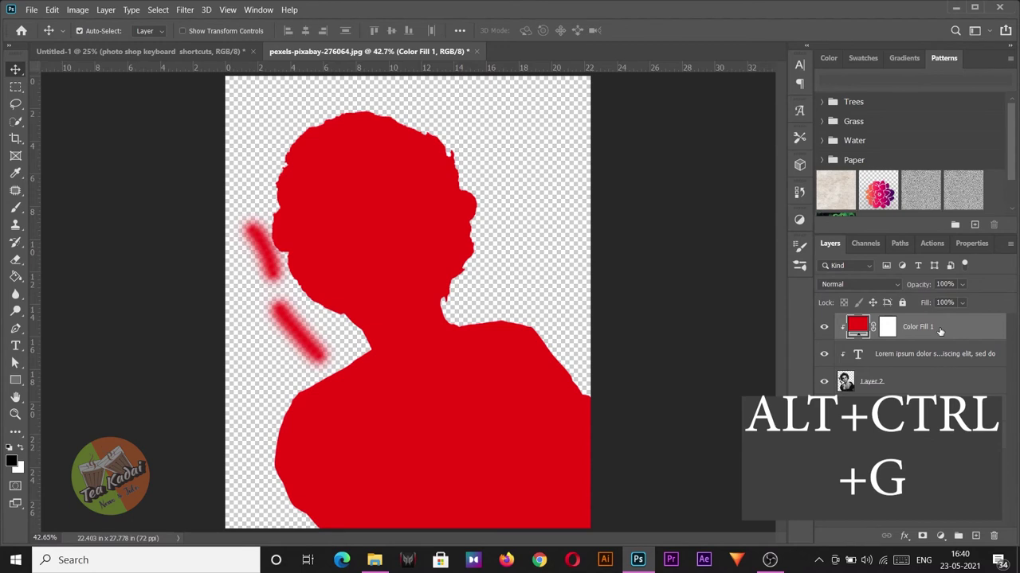
{"action": "left_click", "coordinate": [824, 326]}
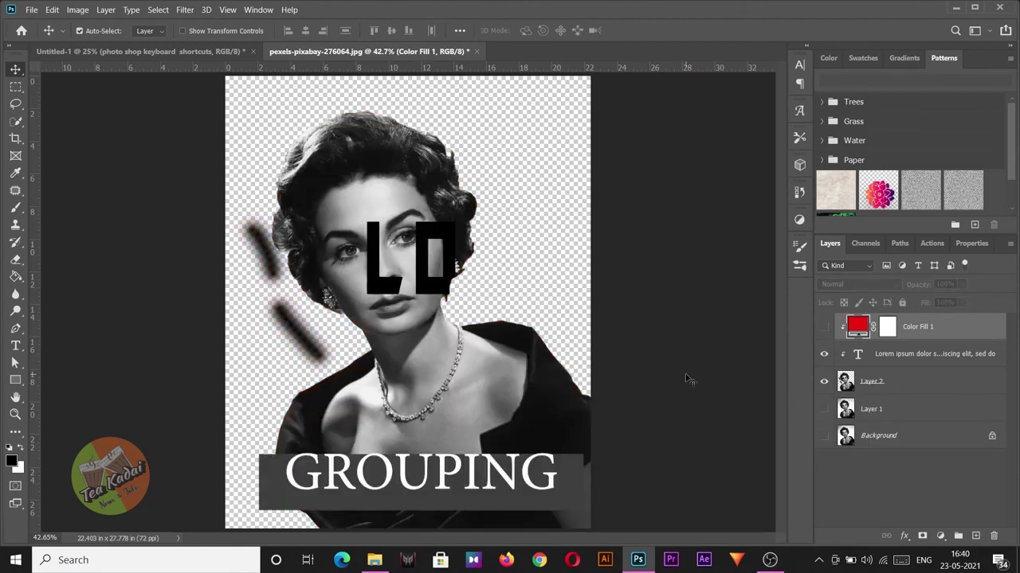
Select Color Fill 1 through Layer 1, group them with Ctrl+G, and expand the new group.
{"action": "left_click", "coordinate": [907, 407], "text": "shift"}
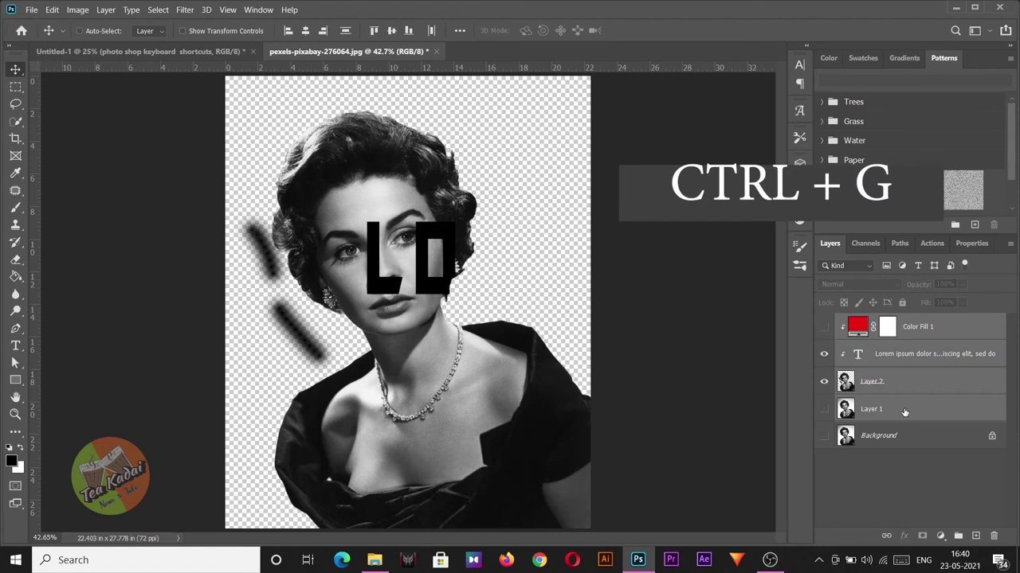
{"action": "key", "text": "ctrl+g"}
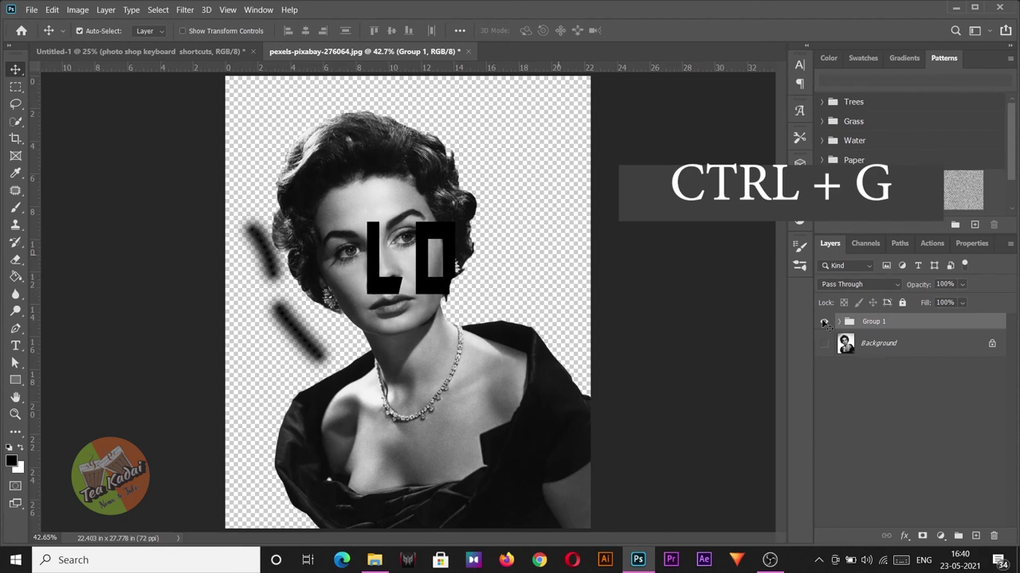
{"action": "left_click", "coordinate": [841, 322]}
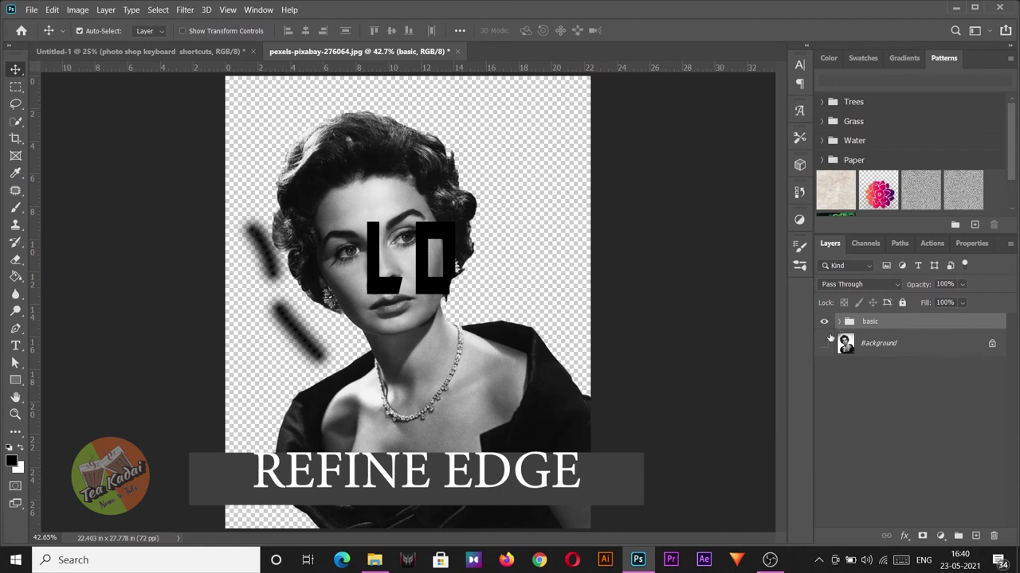
In the expanded basic group, hide the text layer and Layer 1, leaving Layer 2's stroked cut-out visible.
{"action": "left_click", "coordinate": [838, 322]}
{"action": "left_click", "coordinate": [823, 370]}
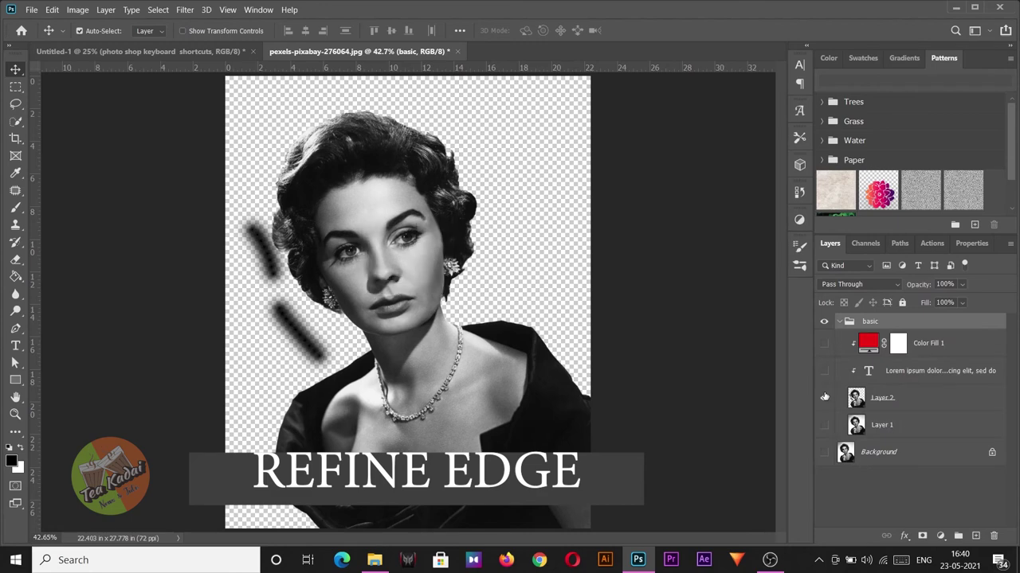
{"action": "left_click", "coordinate": [824, 397]}
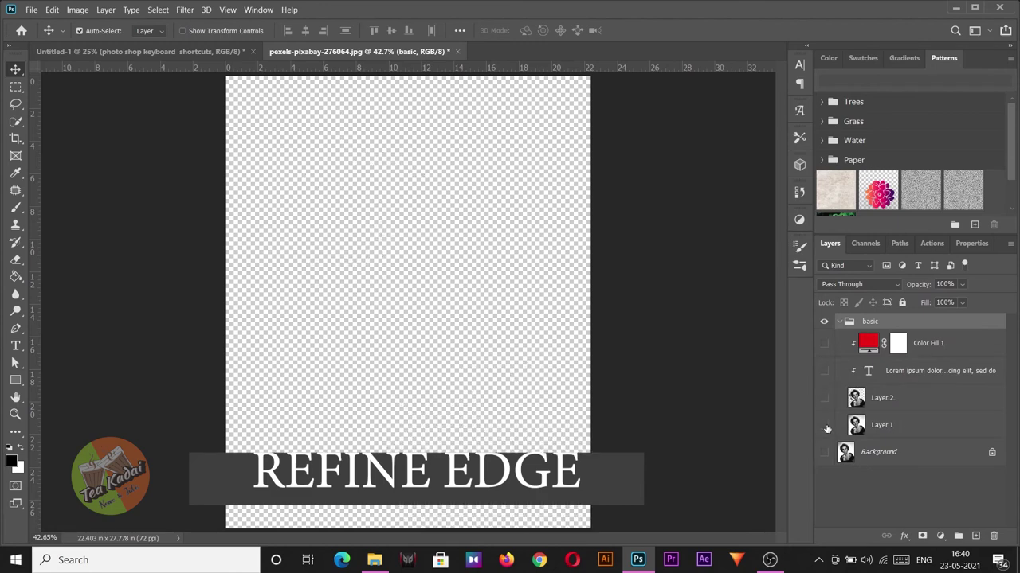
{"action": "left_click", "coordinate": [824, 424]}
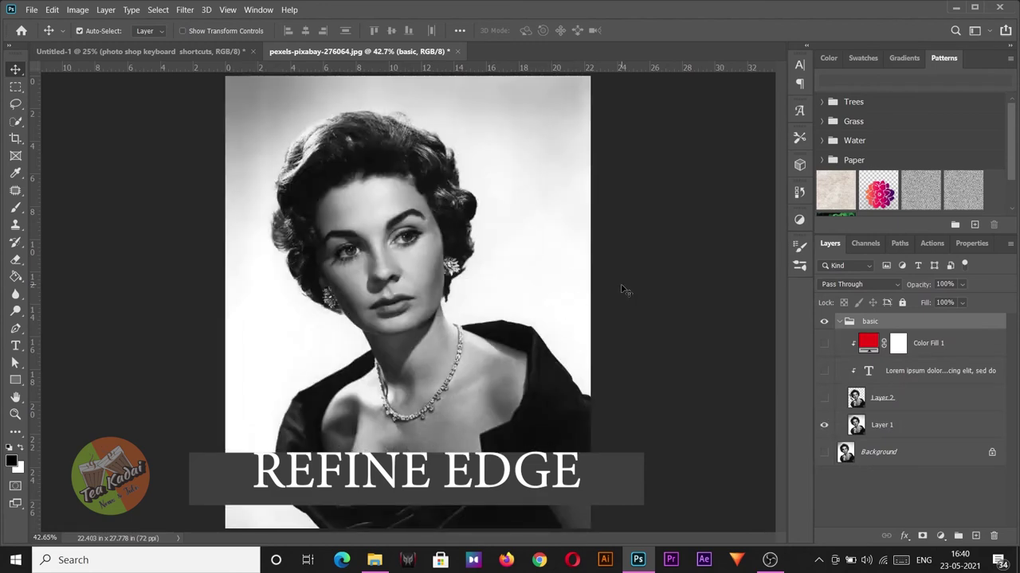
{"action": "left_click", "coordinate": [823, 398]}
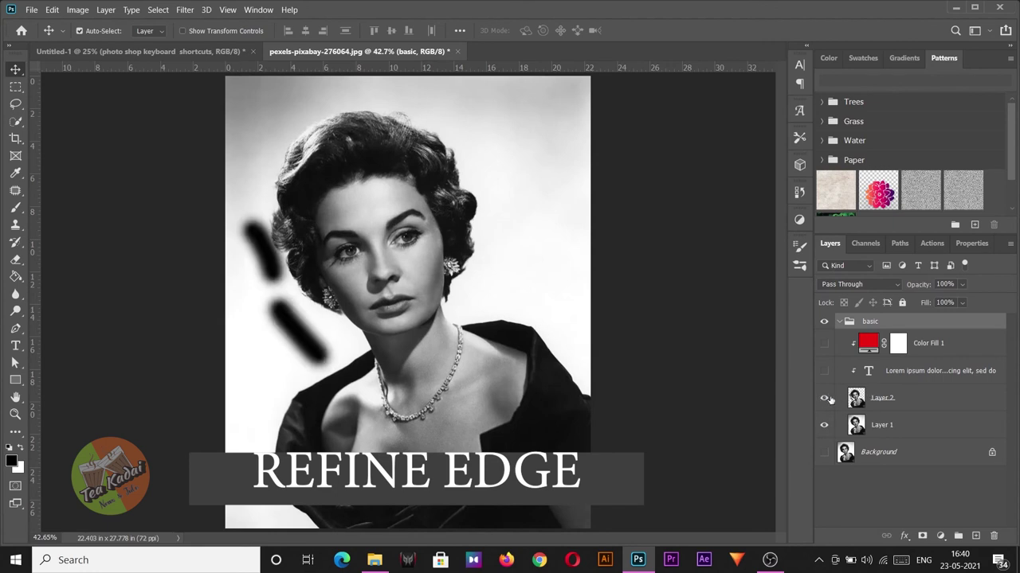
{"action": "left_click", "coordinate": [824, 425]}
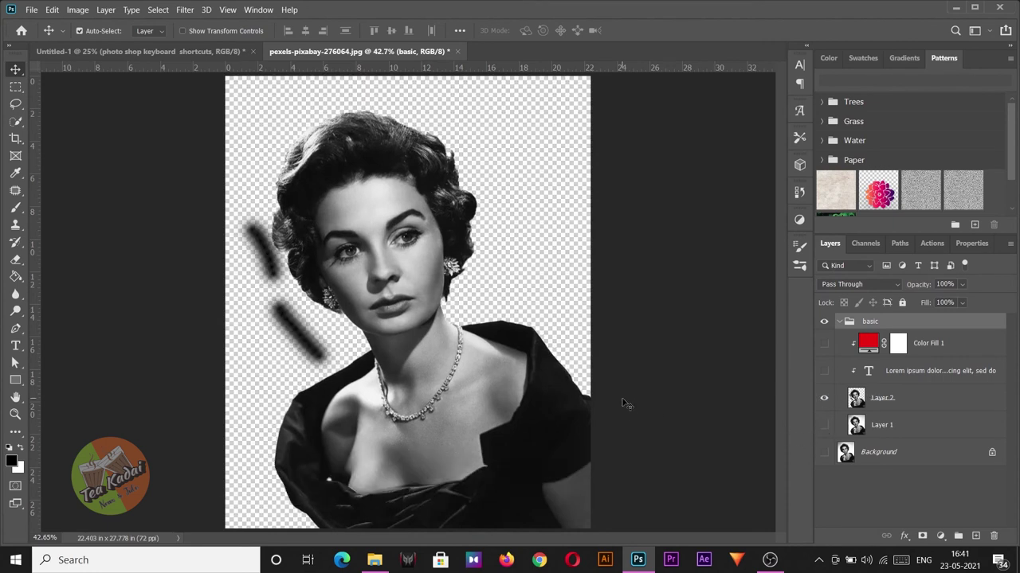
Open Select and Mask (Alt+Ctrl+R) and set the preview View Mode to Onion Skin.
{"action": "key", "text": "ctrl+alt+r"}
{"action": "key", "text": "ctrl+alt+r"}
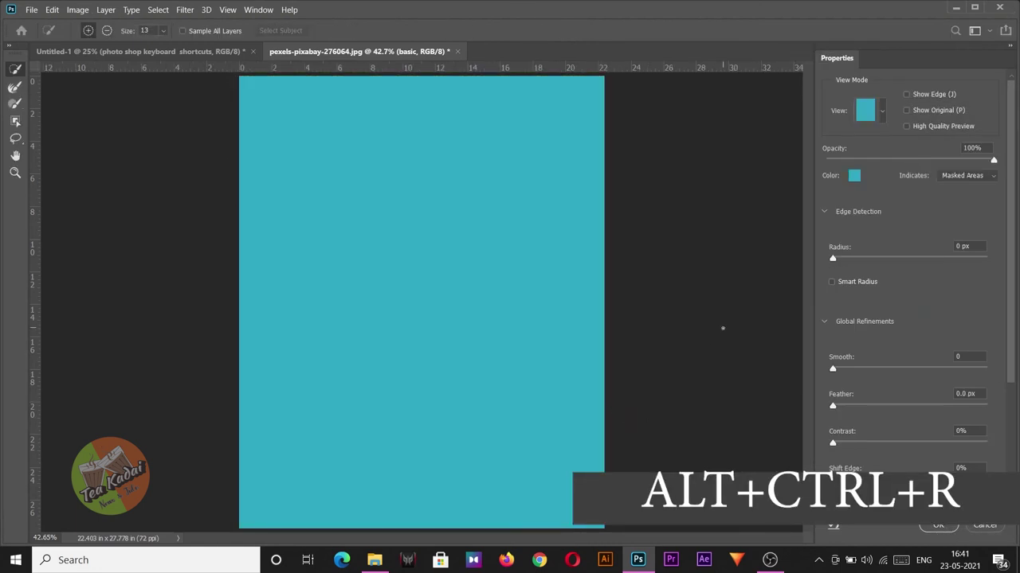
{"action": "left_click", "coordinate": [882, 111]}
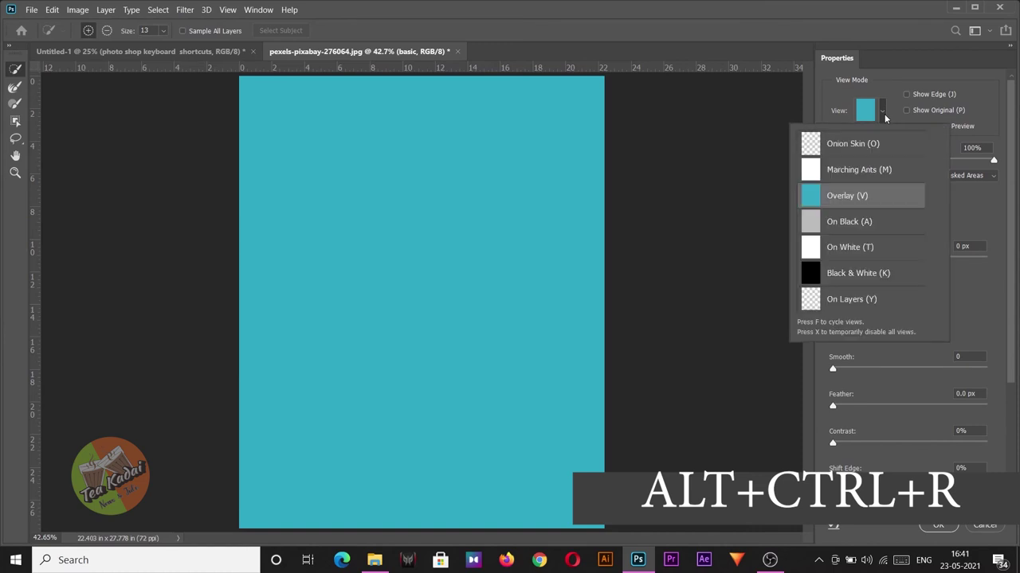
{"action": "left_click", "coordinate": [881, 115]}
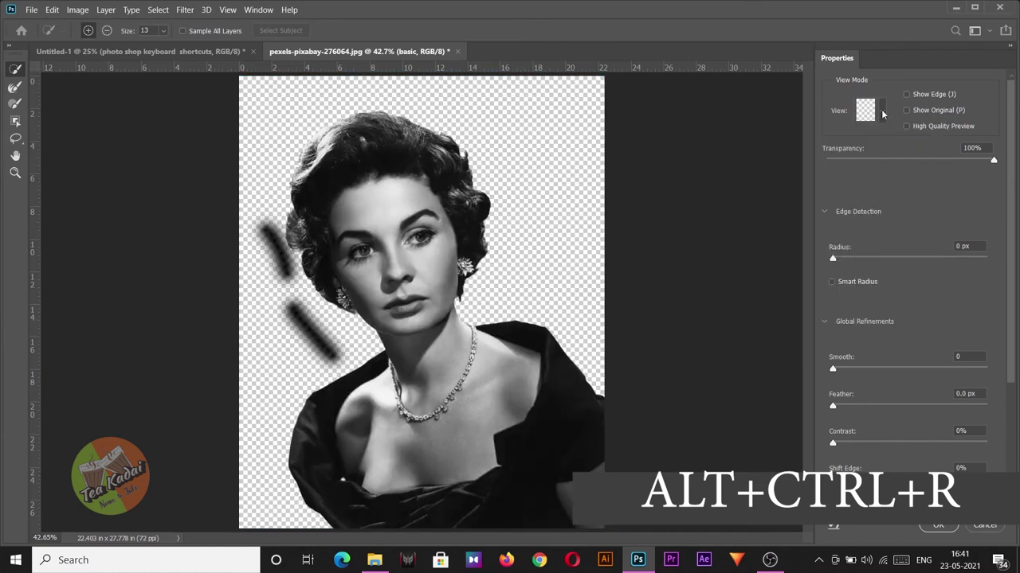
{"action": "left_click", "coordinate": [881, 116]}
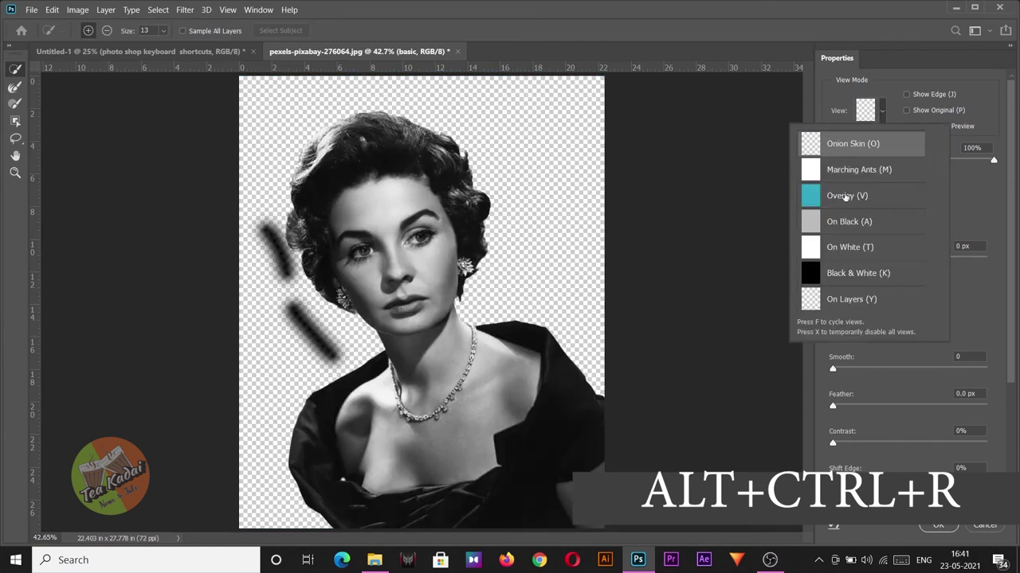